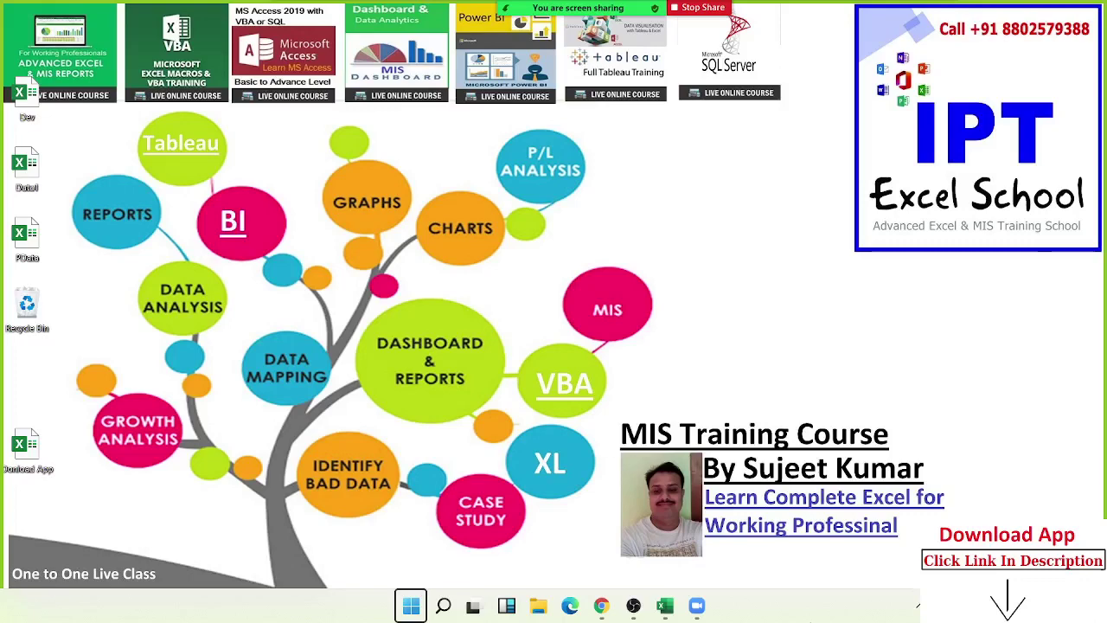
Restore the Book1 window from the taskbar and select cell D3 on the empty Sheet4
{"action": "left_click", "coordinate": [918, 604]}
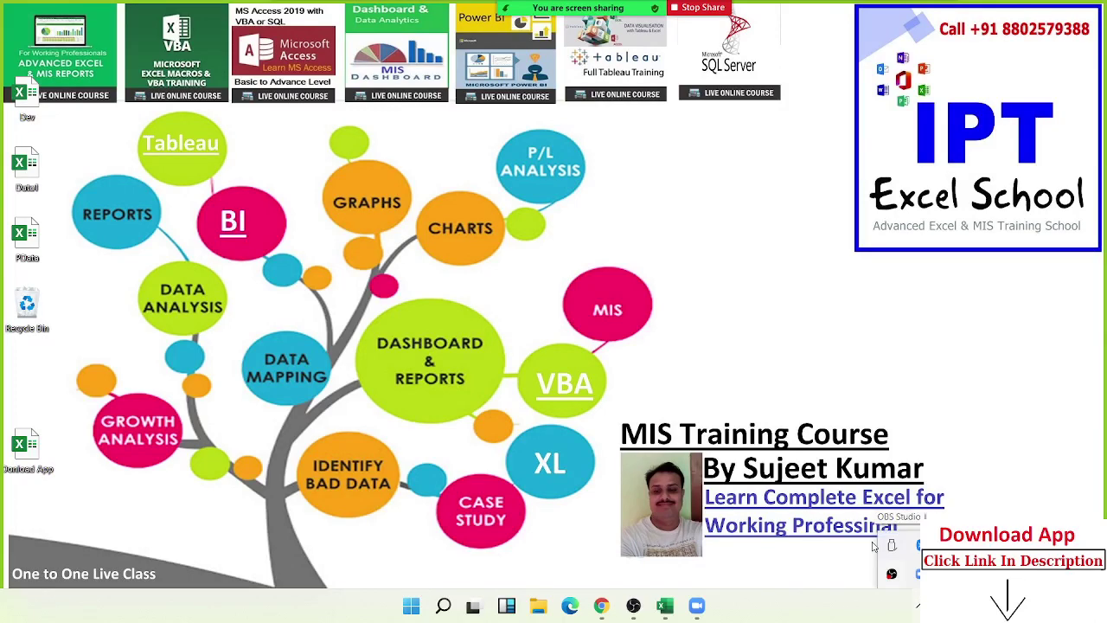
{"action": "left_click", "coordinate": [664, 605]}
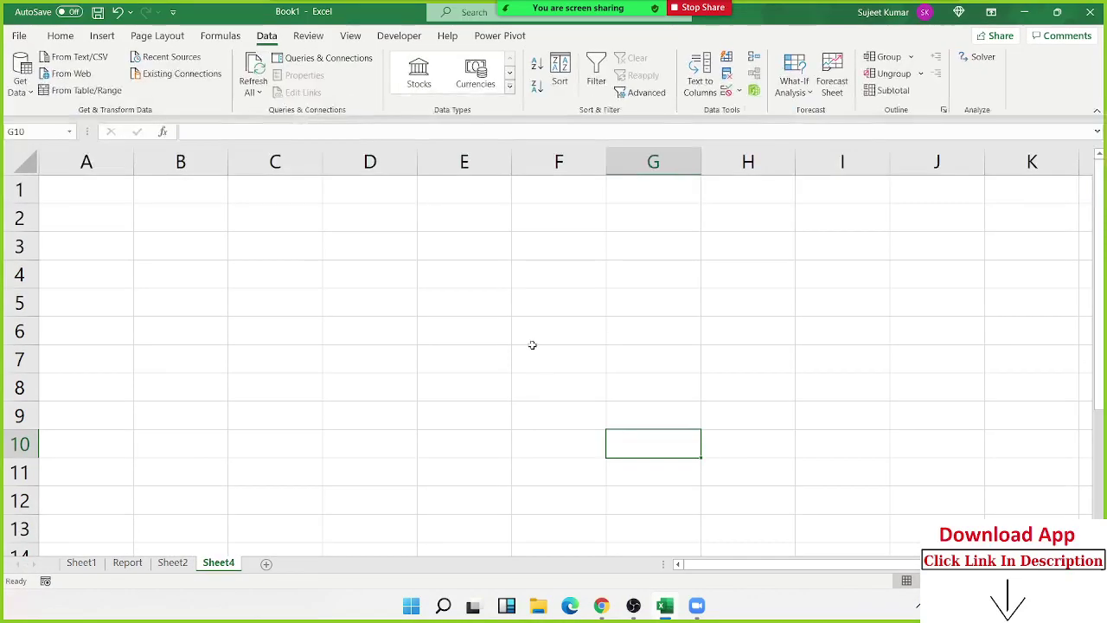
{"action": "left_click", "coordinate": [328, 242]}
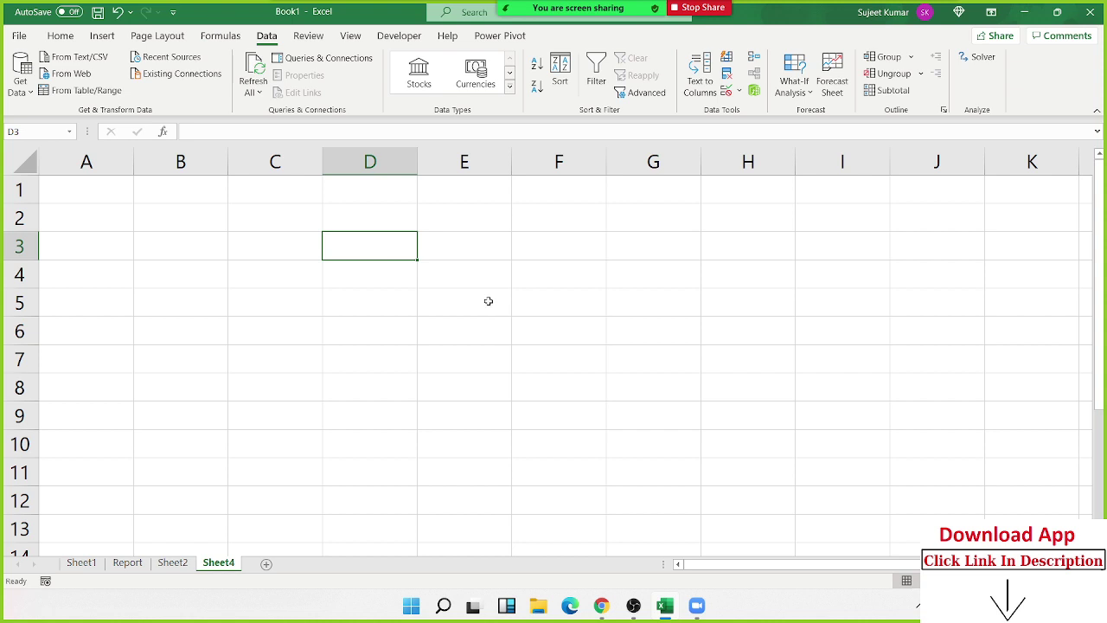
Enter Data Storage in C2 and Calculation in C3
{"action": "key", "text": "Up"}
{"action": "key", "text": "Left"}
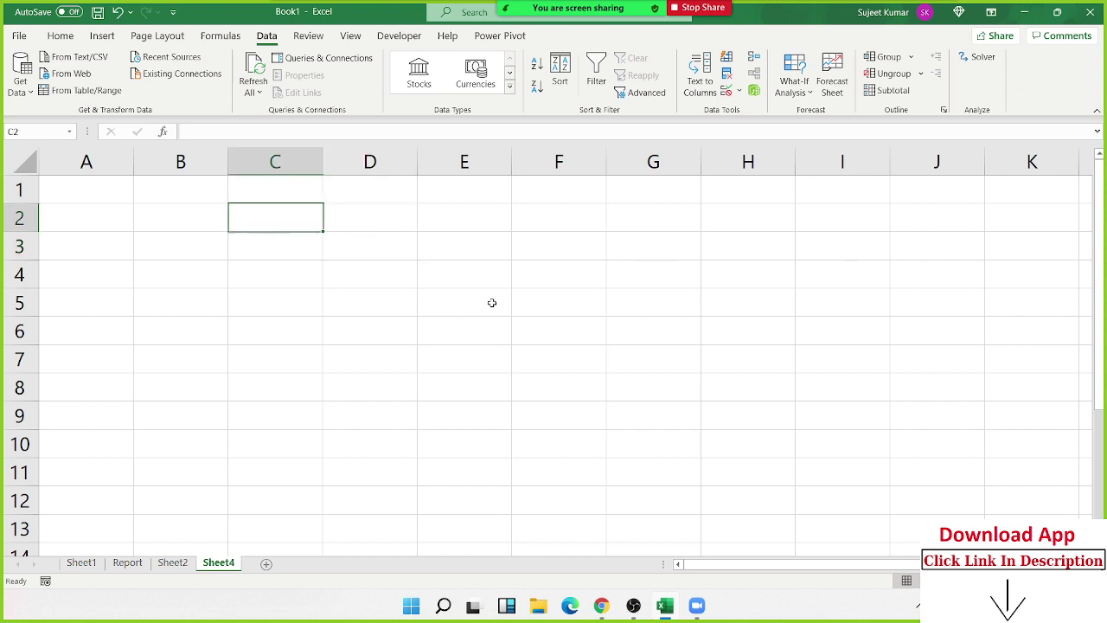
{"action": "type", "text": "Dat"}
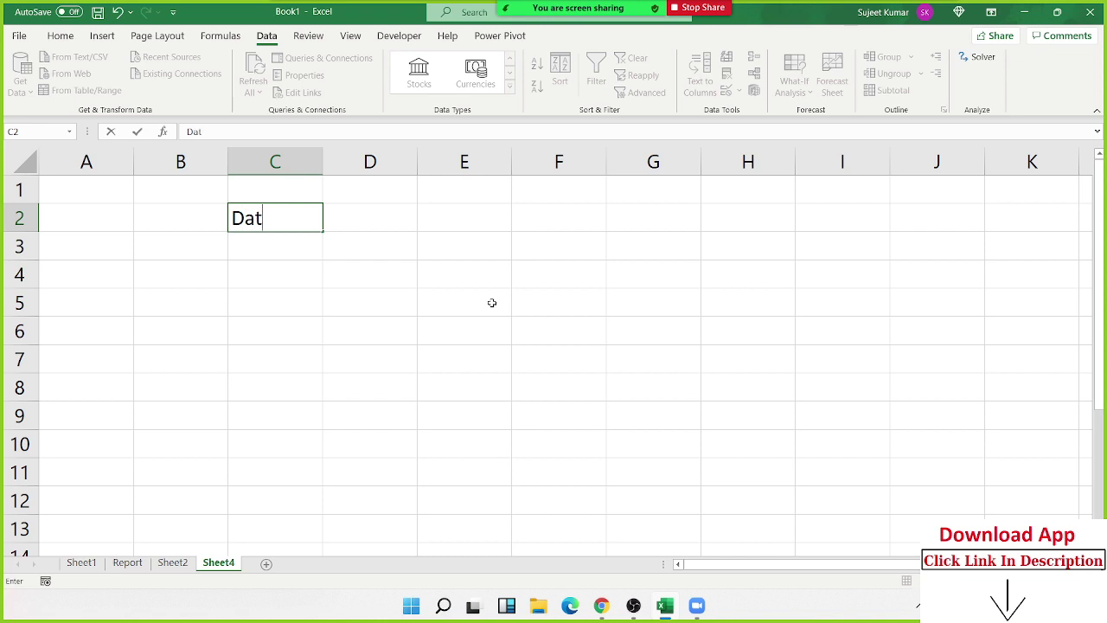
{"action": "type", "text": "a Sto"}
{"action": "type", "text": "rage"}
{"action": "key", "text": "Return"}
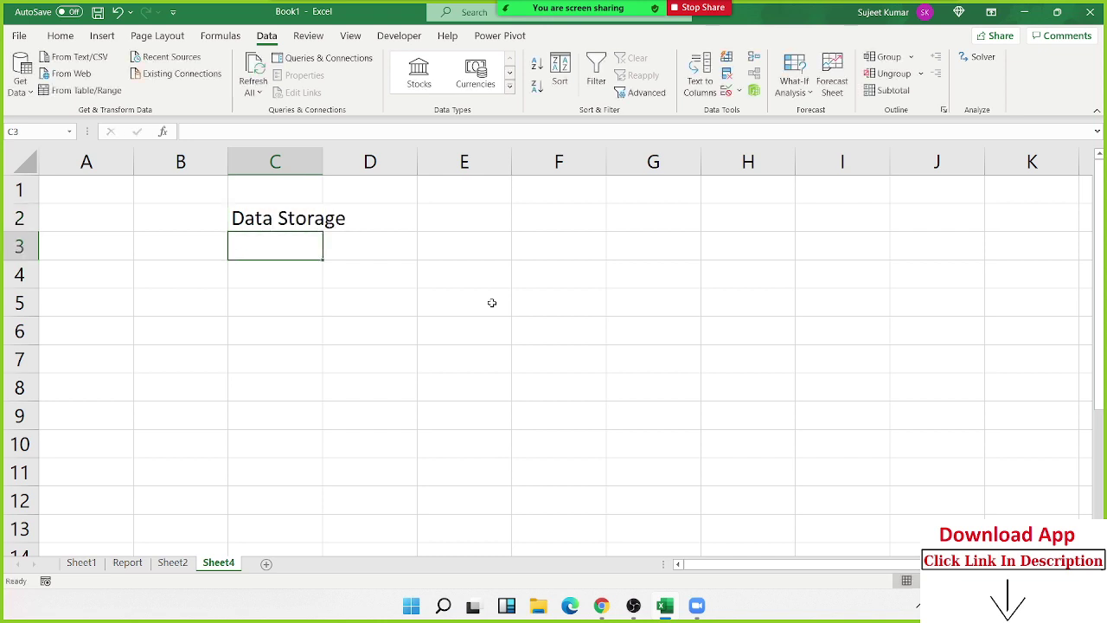
{"action": "key", "text": "Up"}
{"action": "key", "text": "Down"}
{"action": "type", "text": "Calc"}
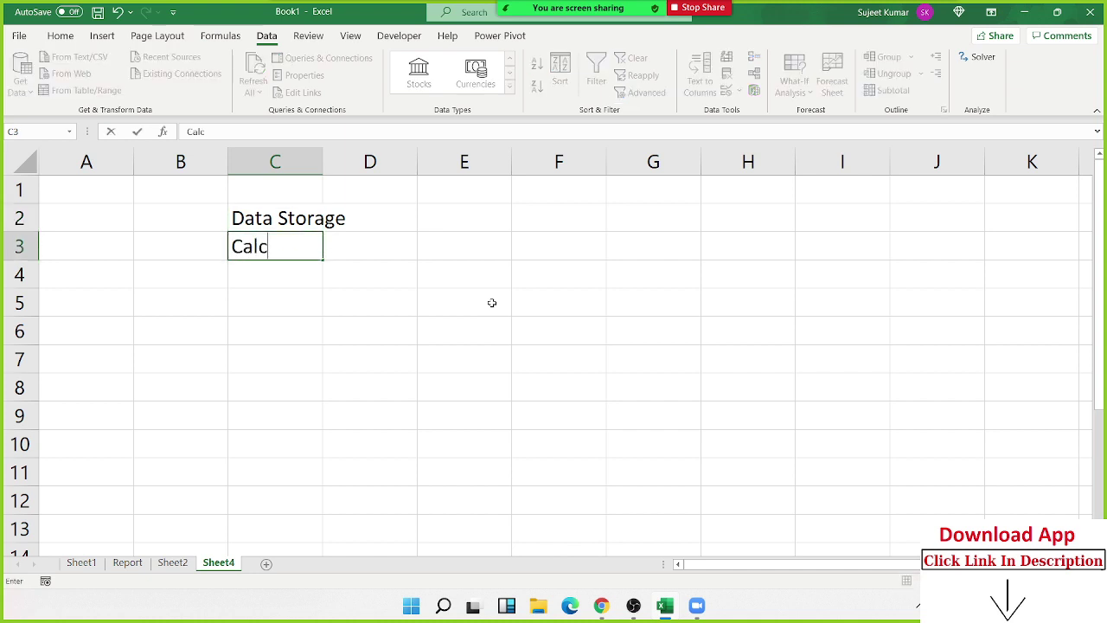
{"action": "type", "text": "ula"}
{"action": "type", "text": "tion"}
{"action": "key", "text": "Return"}
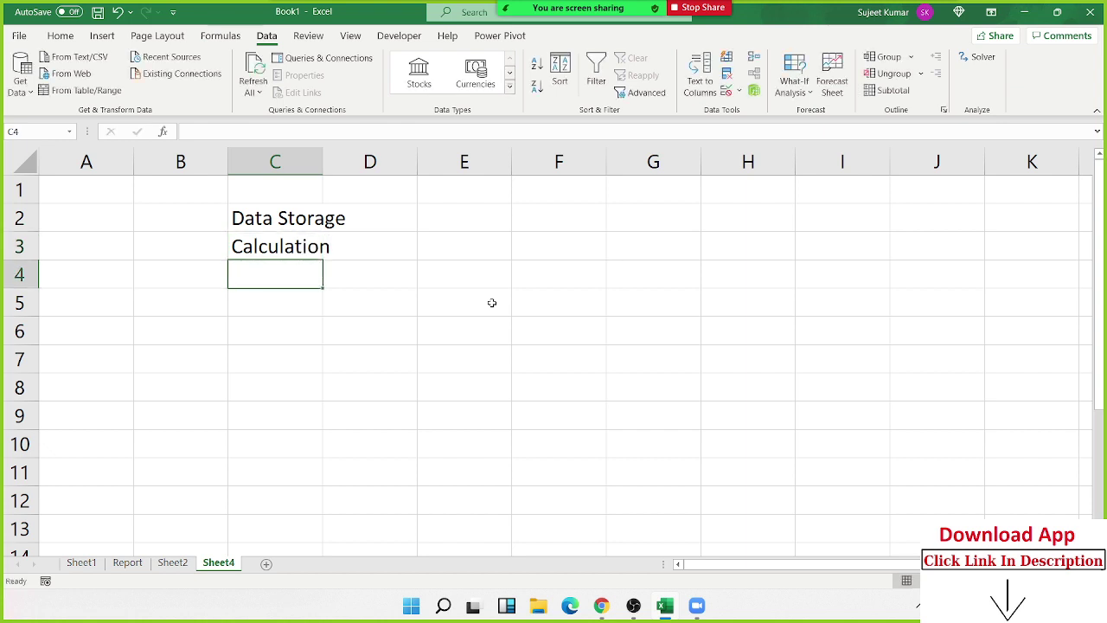
Add Data Analysis in C4 and Sharing in C5, then select the C2:C5 list
{"action": "type", "text": "A"}
{"action": "key", "text": "BackSpace"}
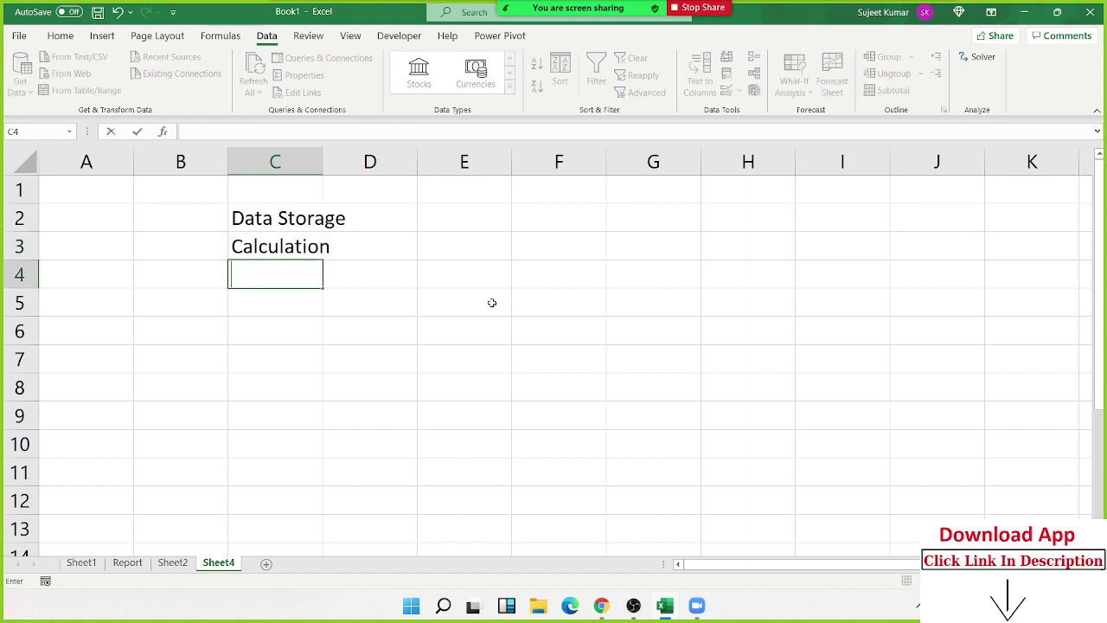
{"action": "type", "text": "Data "}
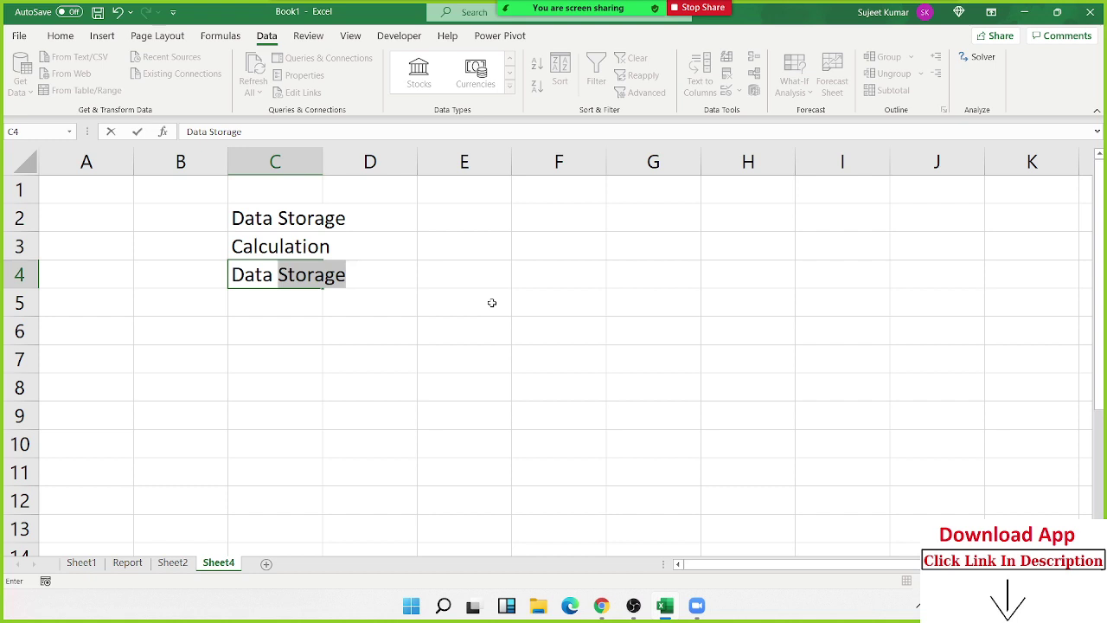
{"action": "type", "text": "Anal"}
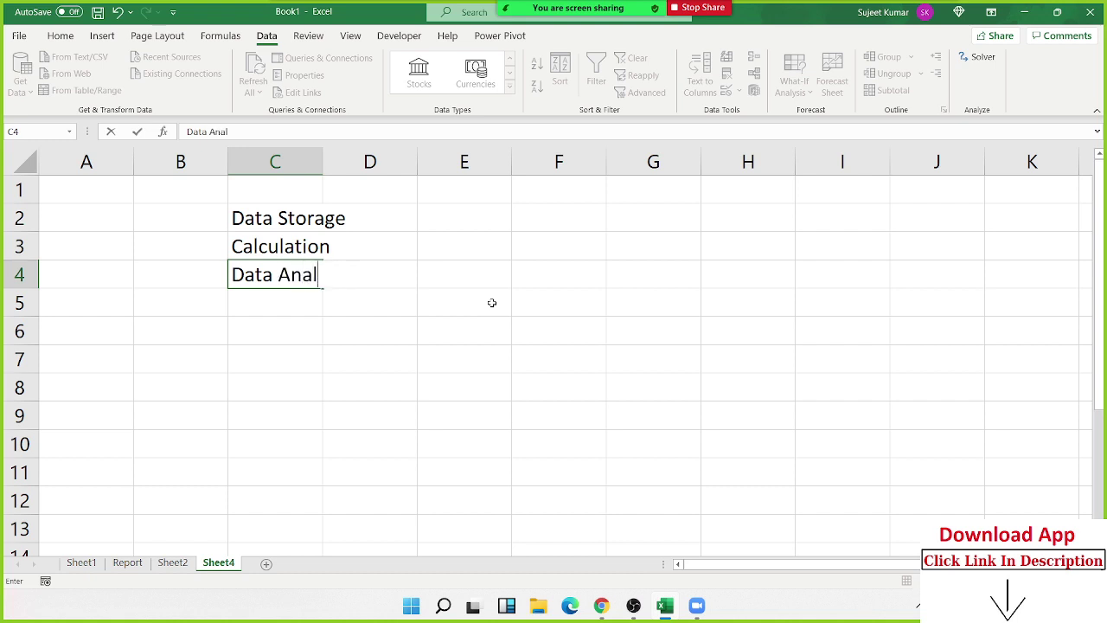
{"action": "type", "text": "ysis"}
{"action": "key", "text": "Return"}
{"action": "type", "text": "S"}
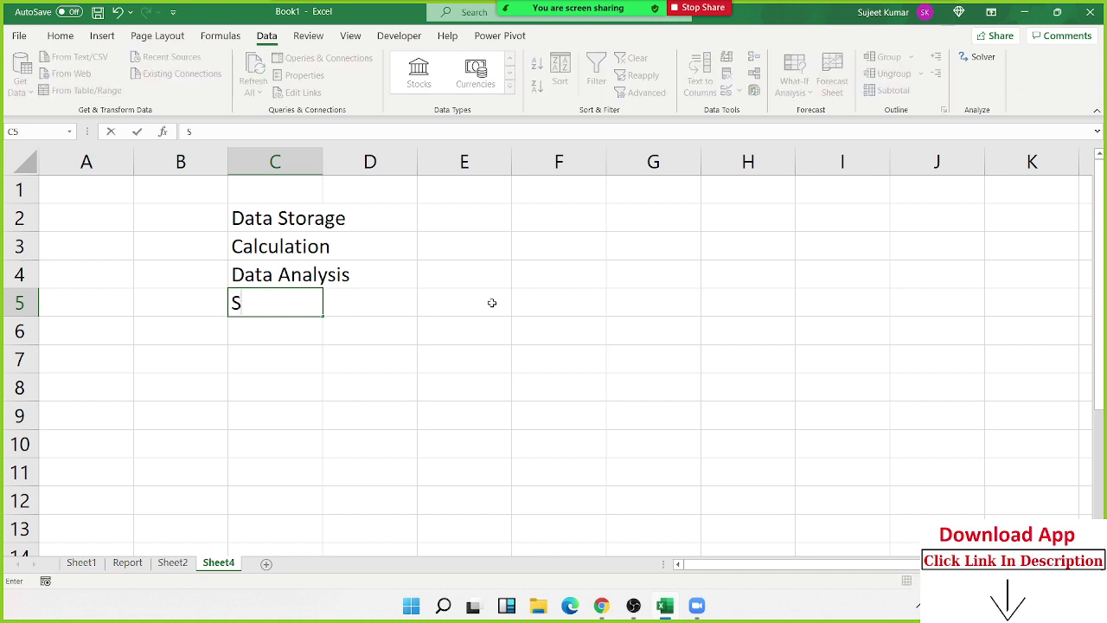
{"action": "type", "text": "hare"}
{"action": "key", "text": "BackSpace"}
{"action": "type", "text": "ing"}
{"action": "key", "text": "Return"}
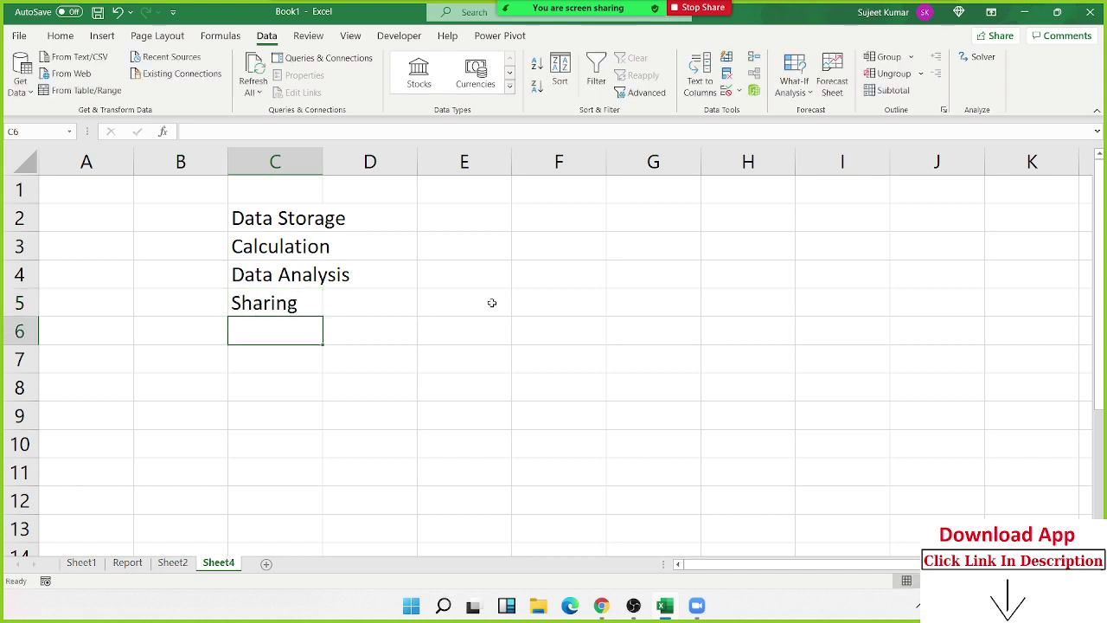
{"action": "key", "text": "Up"}
{"action": "key", "text": "shift+Up"}
{"action": "key", "text": "shift+Up"}
{"action": "key", "text": "shift+Up"}
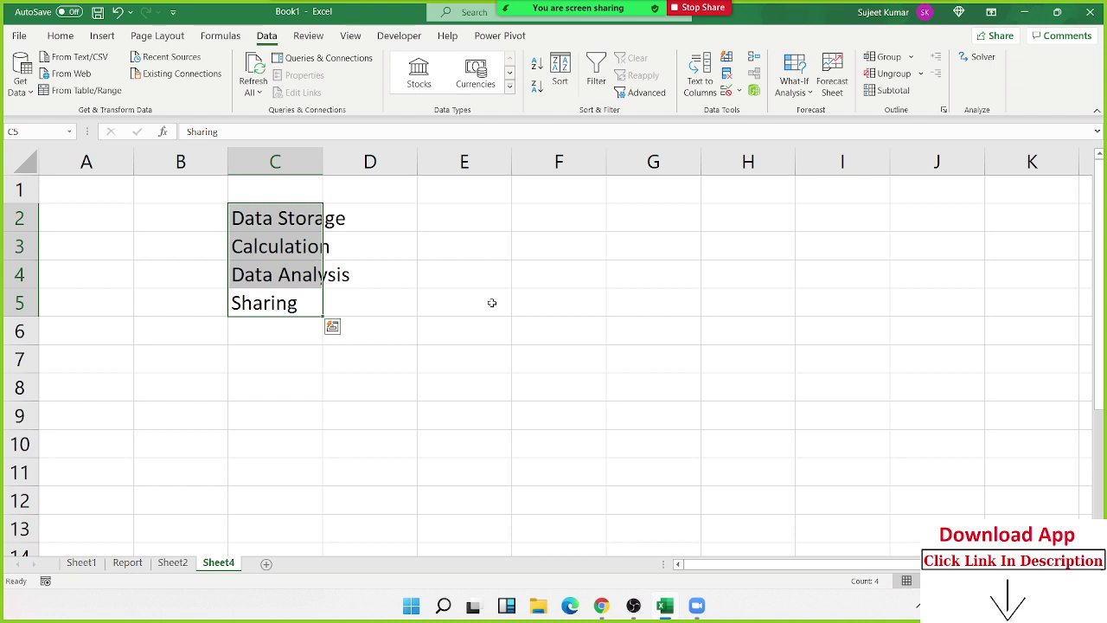
{"action": "key", "text": "Down"}
{"action": "key", "text": "Up"}
{"action": "key", "text": "Up"}
{"action": "key", "text": "Up"}
{"action": "key", "text": "Up"}
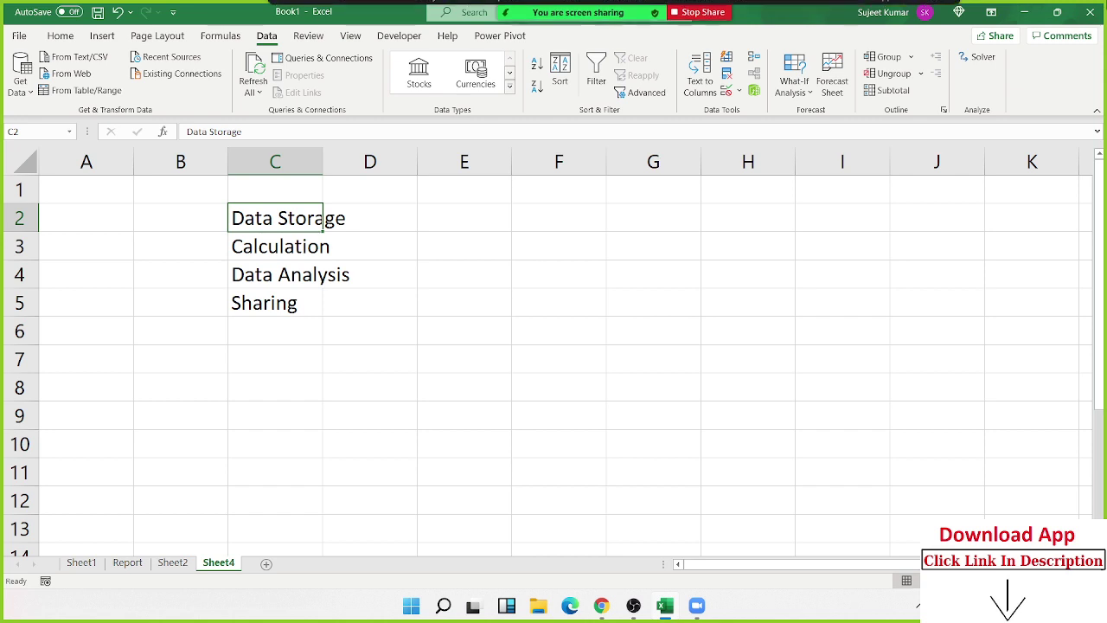
{"action": "left_click", "coordinate": [95, 201]}
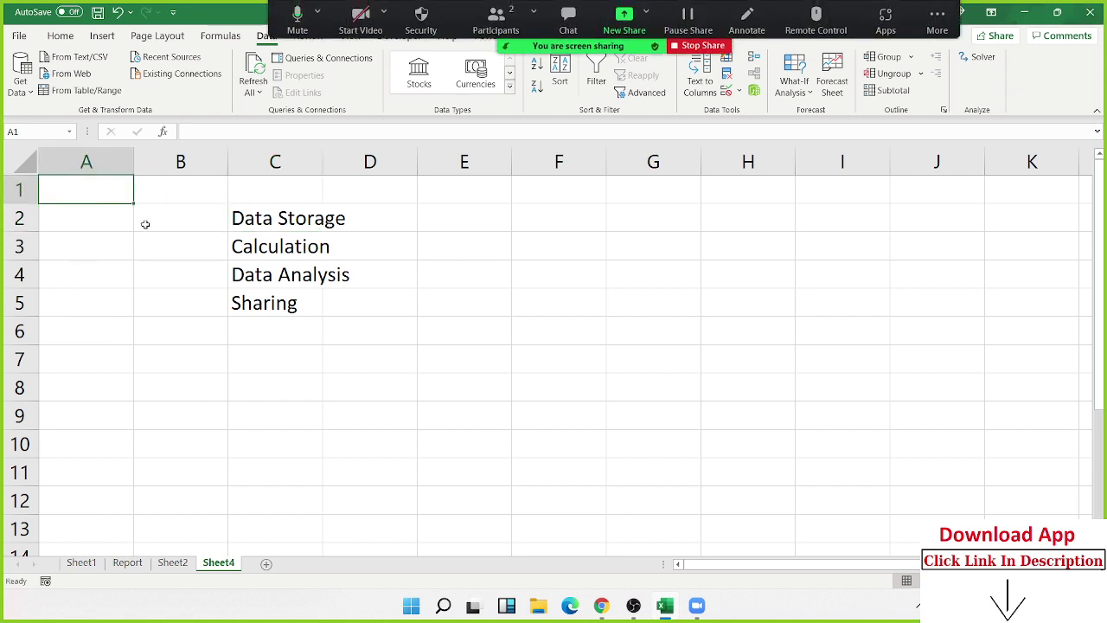
{"action": "key", "text": "ctrl+Down"}
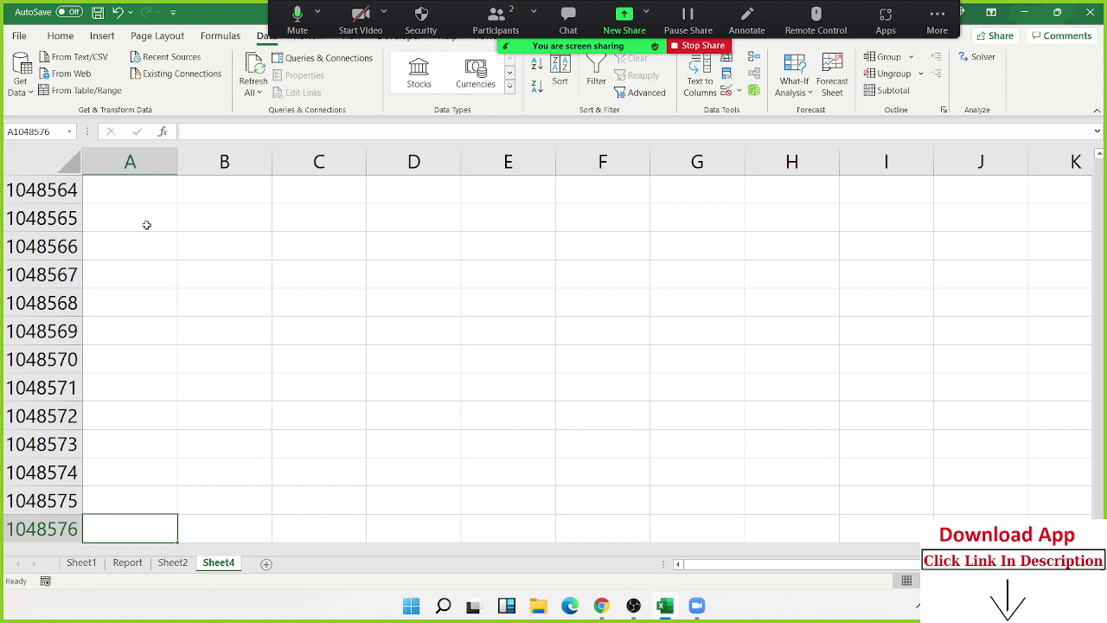
{"action": "key", "text": "ctrl+Up"}
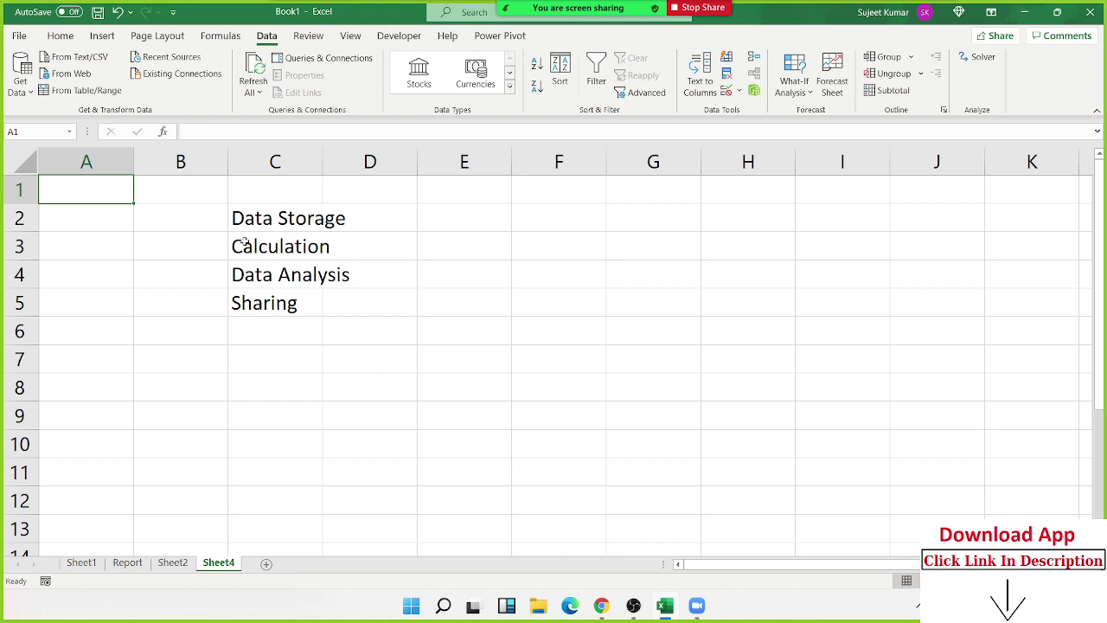
Open the Dashboard -3 workbook from the Recent workbooks list via File > Open
{"action": "left_click", "coordinate": [444, 250]}
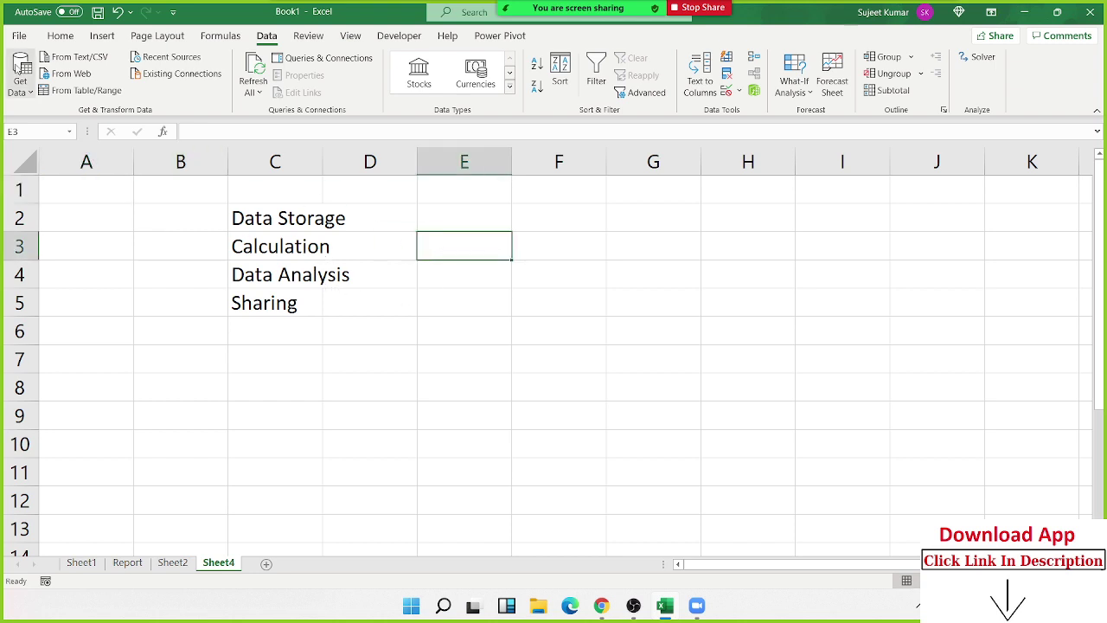
{"action": "left_click", "coordinate": [19, 37]}
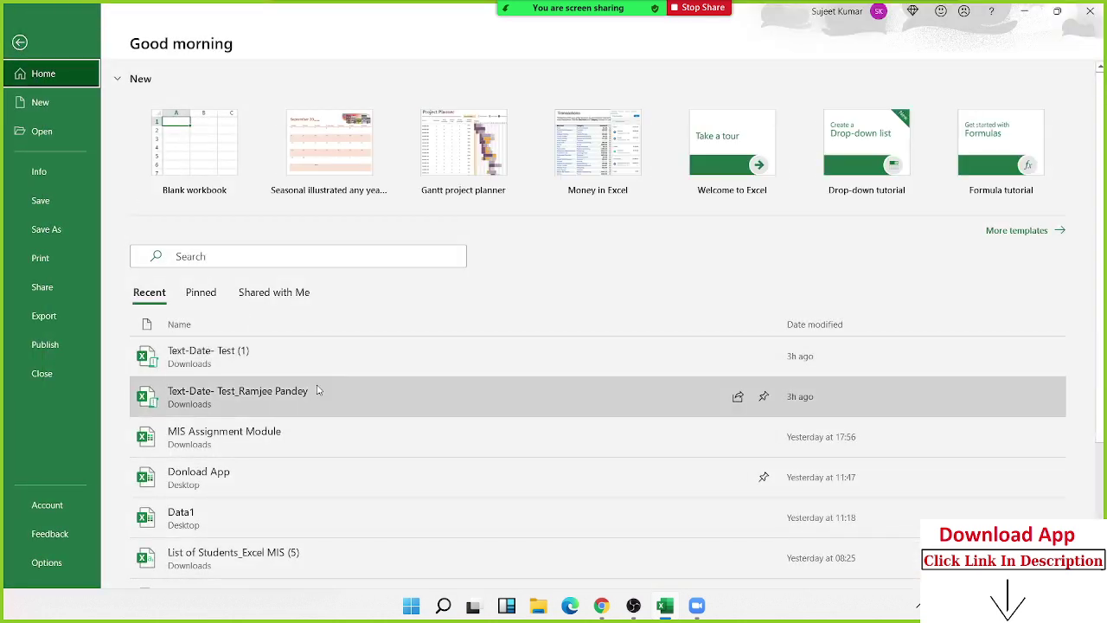
{"action": "scroll", "coordinate": [342, 439], "scroll_direction": "down", "scroll_amount": 1}
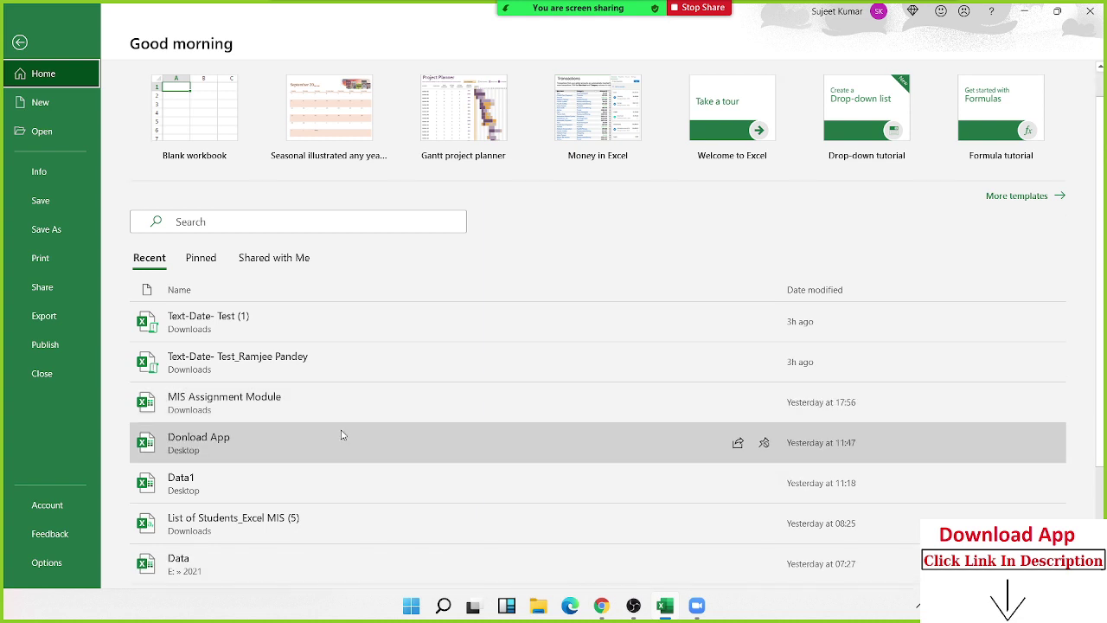
{"action": "scroll", "coordinate": [342, 437], "scroll_direction": "down", "scroll_amount": 1}
{"action": "scroll", "coordinate": [344, 429], "scroll_direction": "down", "scroll_amount": 1}
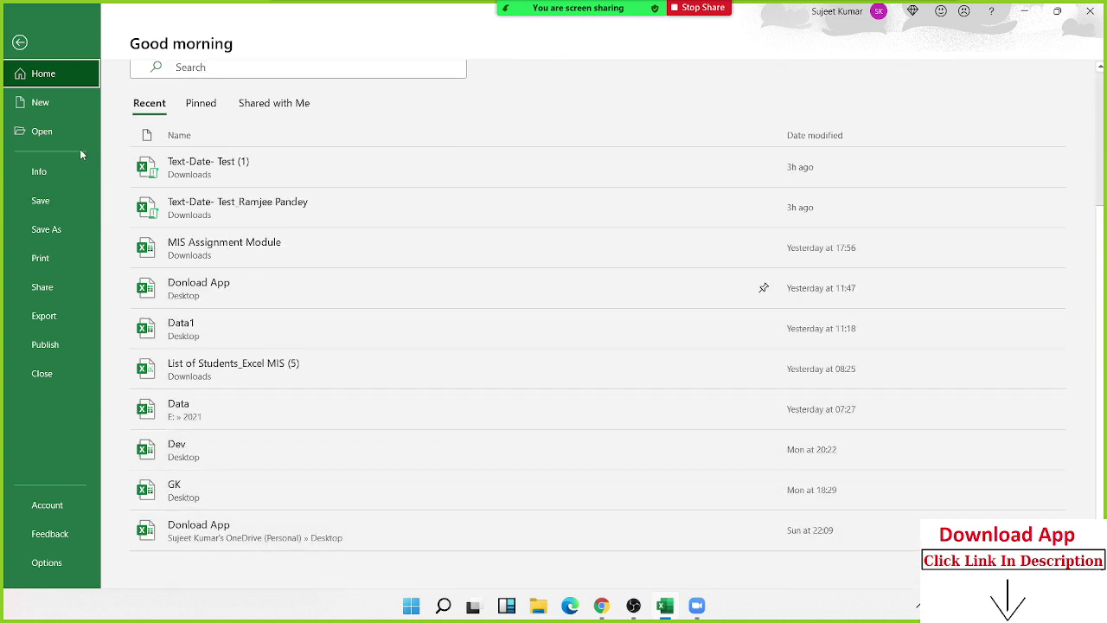
{"action": "left_click", "coordinate": [53, 131]}
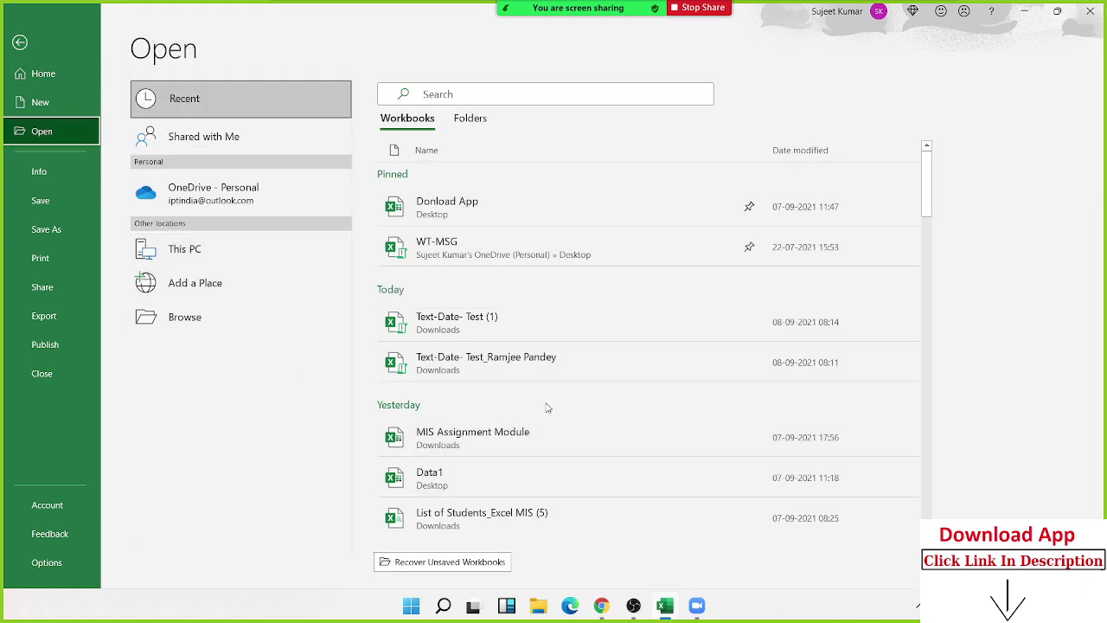
{"action": "scroll", "coordinate": [573, 412], "scroll_direction": "down", "scroll_amount": 1}
{"action": "scroll", "coordinate": [575, 412], "scroll_direction": "down", "scroll_amount": 1}
{"action": "scroll", "coordinate": [575, 412], "scroll_direction": "down", "scroll_amount": 2}
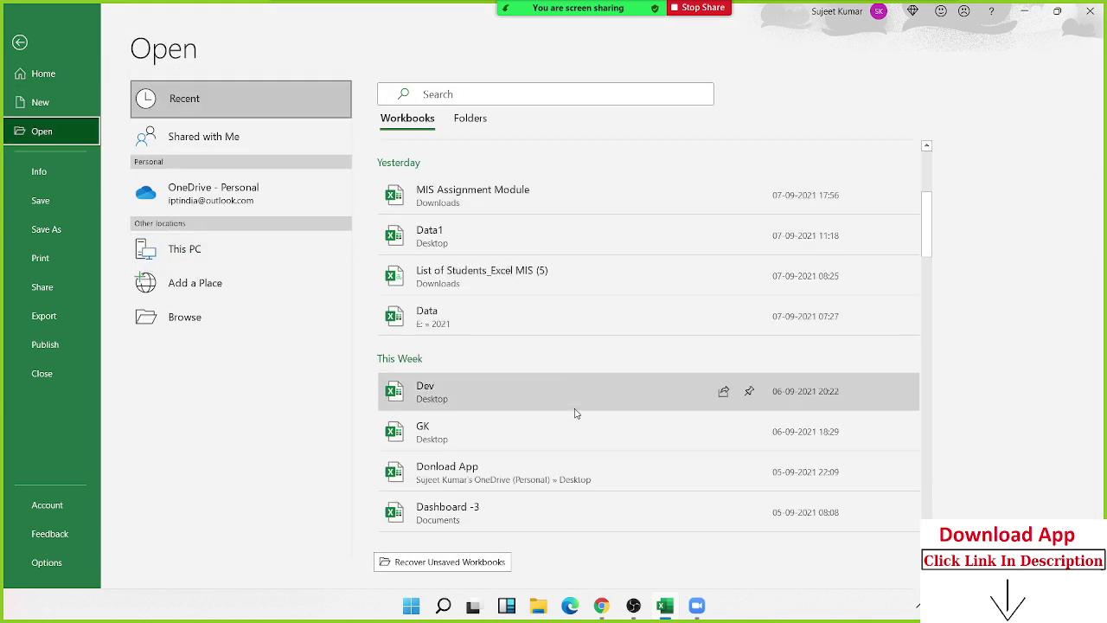
{"action": "scroll", "coordinate": [575, 412], "scroll_direction": "down", "scroll_amount": 1}
{"action": "left_click", "coordinate": [537, 449]}
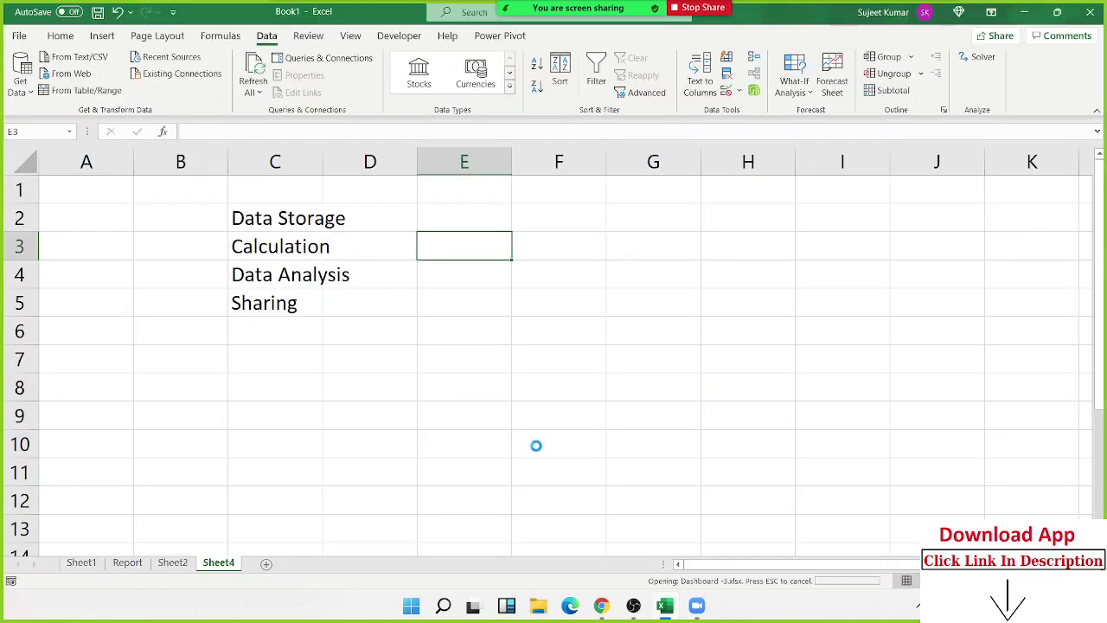
Filter the dashboard to a single sales rep, then restore the Sales_Rep ALL selection
{"action": "scroll", "coordinate": [488, 421], "scroll_direction": "down", "scroll_amount": 1}
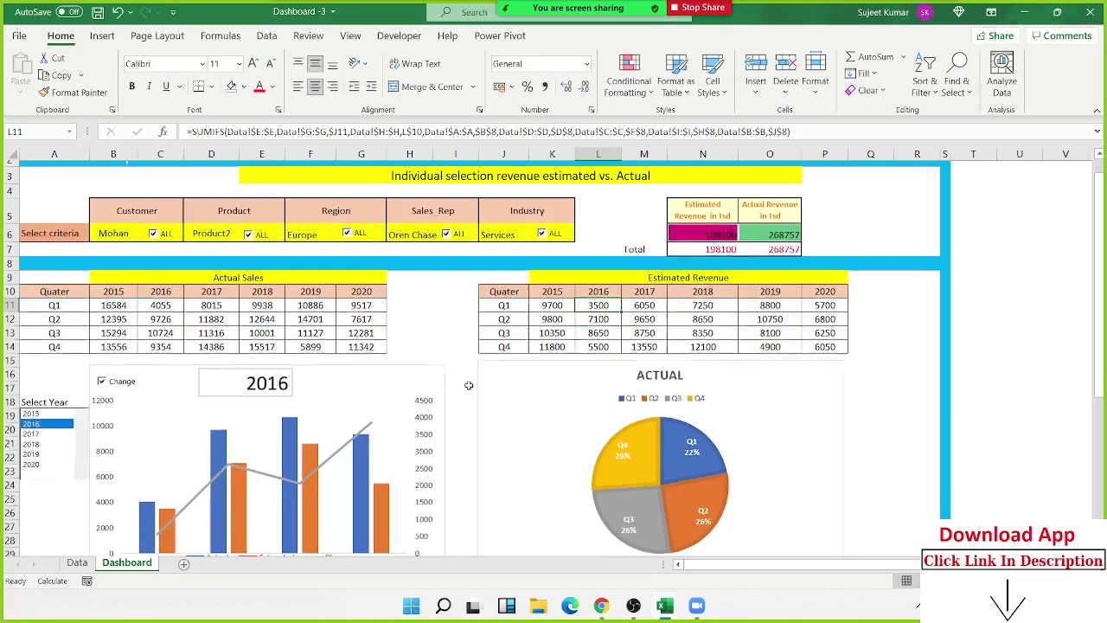
{"action": "scroll", "coordinate": [471, 428], "scroll_direction": "down", "scroll_amount": 4}
{"action": "scroll", "coordinate": [456, 439], "scroll_direction": "down", "scroll_amount": 1}
{"action": "scroll", "coordinate": [454, 439], "scroll_direction": "down", "scroll_amount": 1}
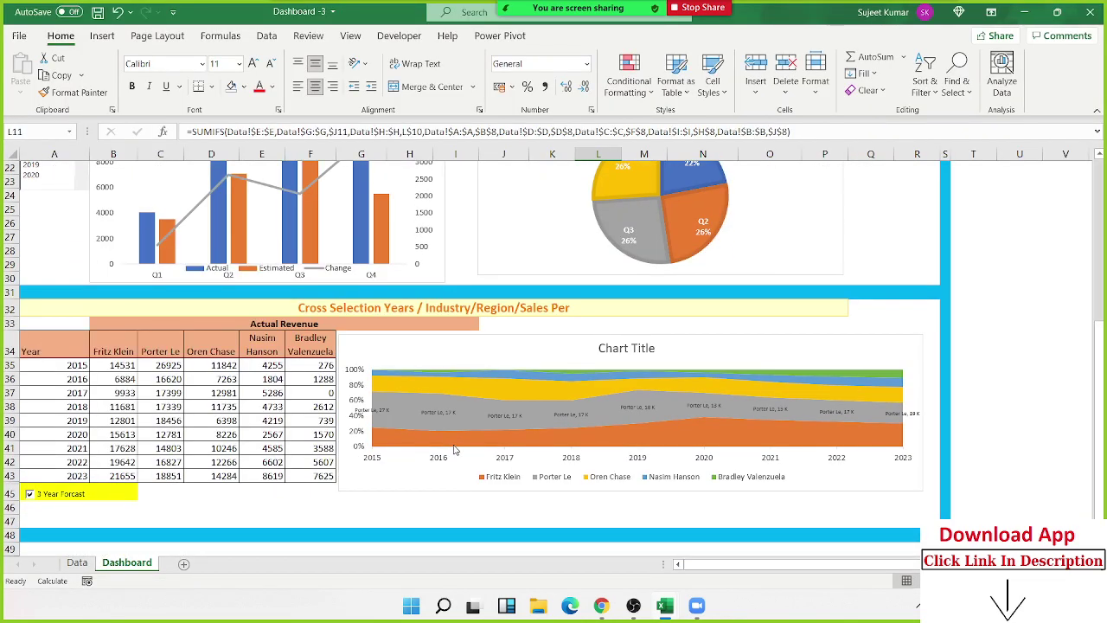
{"action": "scroll", "coordinate": [415, 450], "scroll_direction": "up", "scroll_amount": 2}
{"action": "scroll", "coordinate": [364, 462], "scroll_direction": "up", "scroll_amount": 4}
{"action": "scroll", "coordinate": [308, 479], "scroll_direction": "up", "scroll_amount": 3}
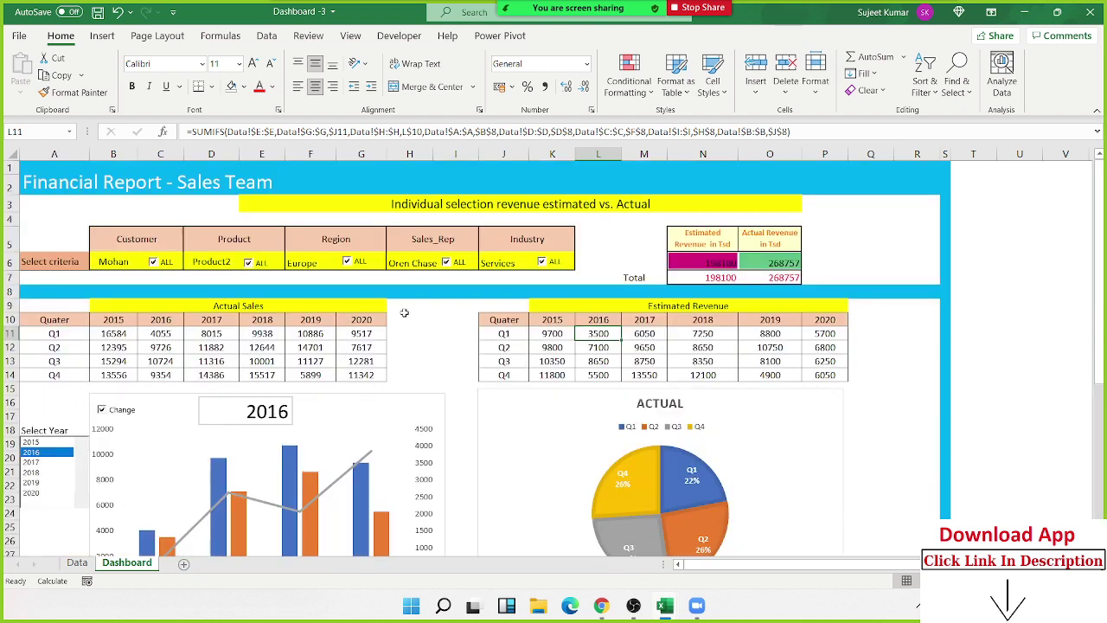
{"action": "left_click", "coordinate": [446, 264]}
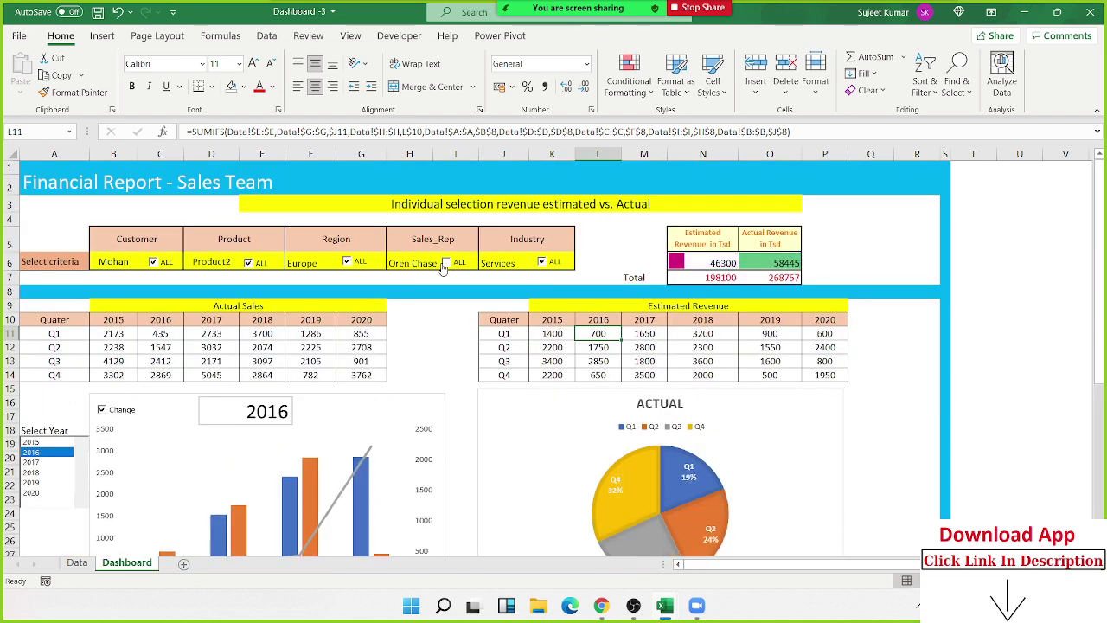
{"action": "left_click", "coordinate": [445, 263]}
Select C10:F27 on the Data sheet, then switch to the Dashboard sheet
{"action": "left_click", "coordinate": [77, 562]}
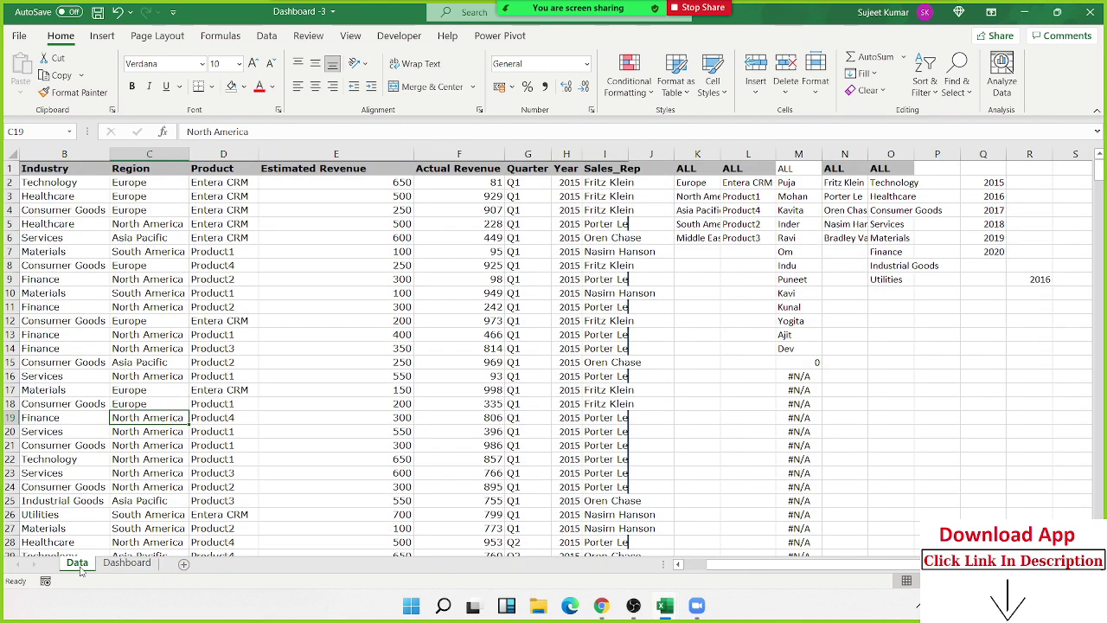
{"action": "left_click_drag", "start_coordinate": [147, 292], "coordinate": [443, 522]}
{"action": "scroll", "coordinate": [443, 521], "scroll_direction": "down", "scroll_amount": 5}
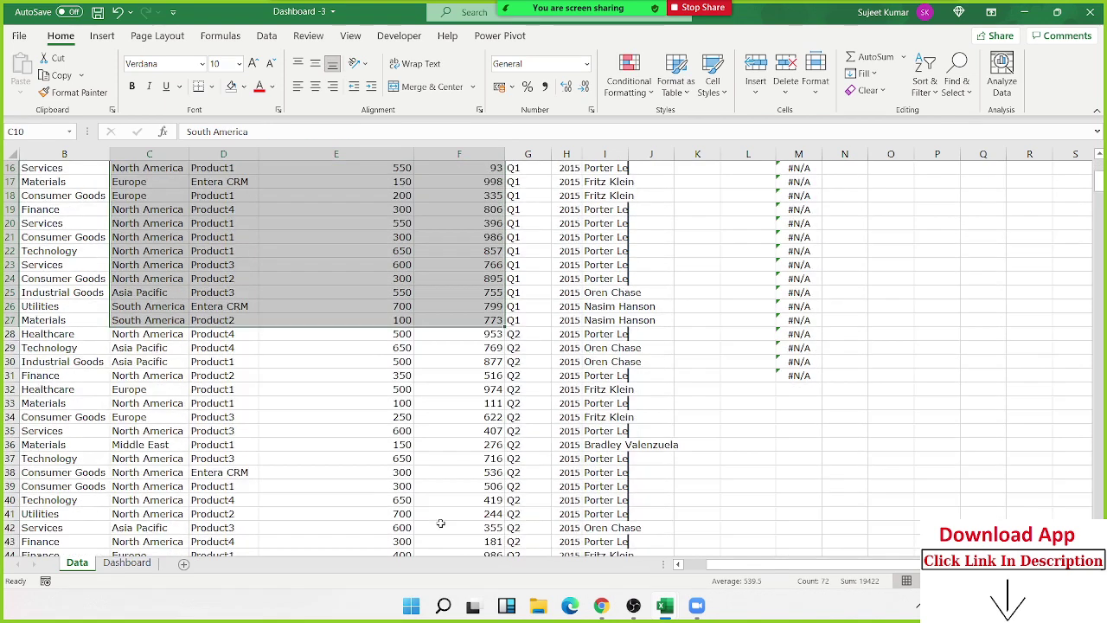
{"action": "scroll", "coordinate": [441, 522], "scroll_direction": "up", "scroll_amount": 5}
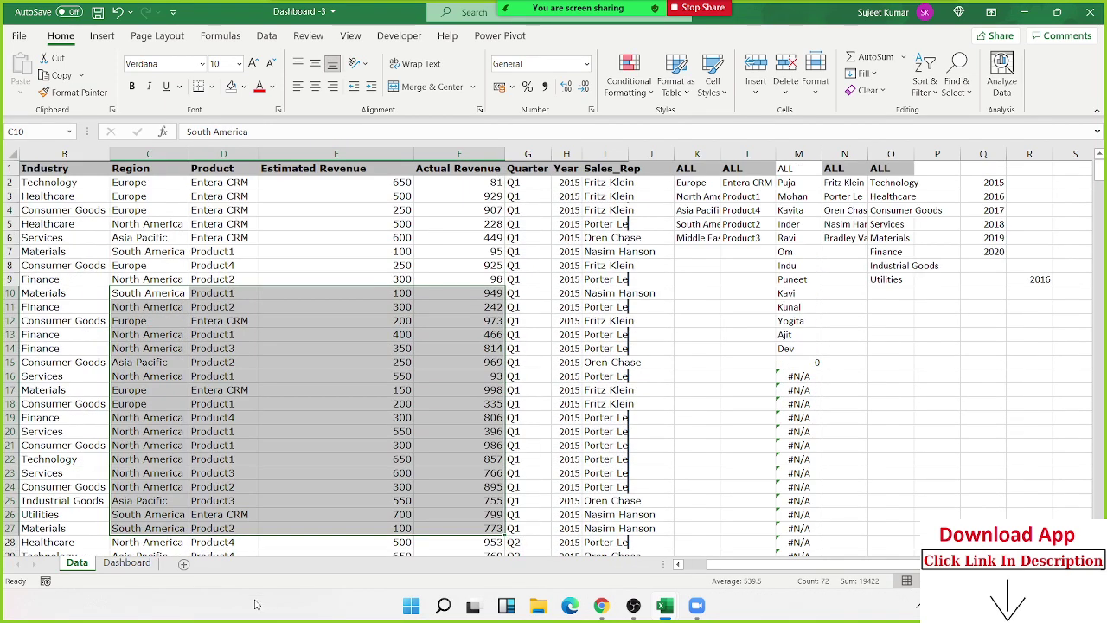
{"action": "left_click", "coordinate": [149, 564]}
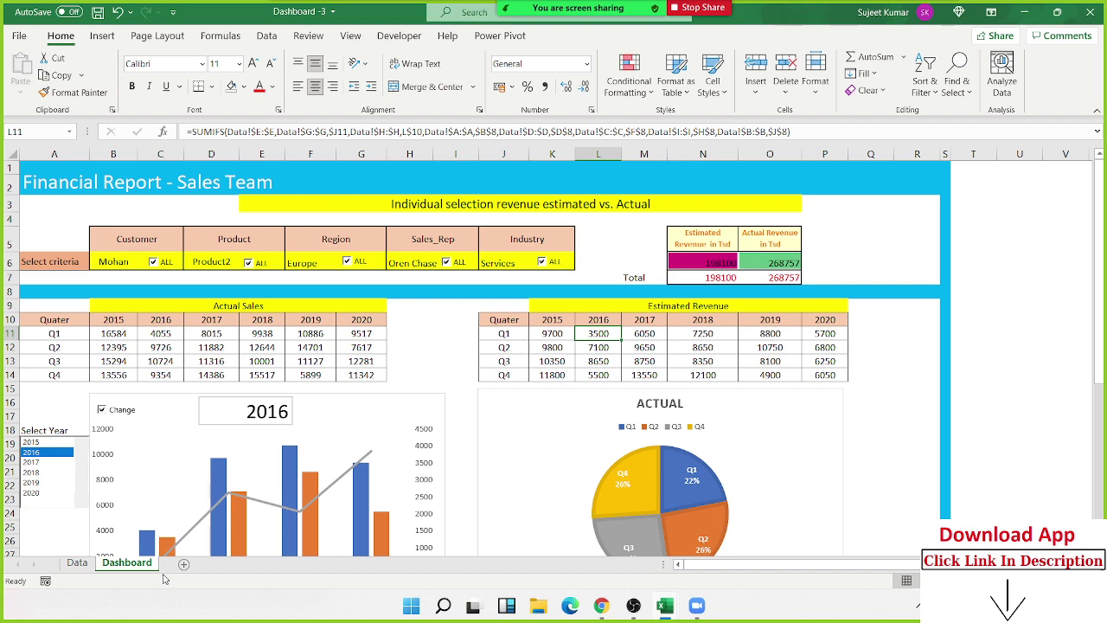
Close Dashboard -3 from the Data sheet without saving changes
{"action": "left_click", "coordinate": [77, 563]}
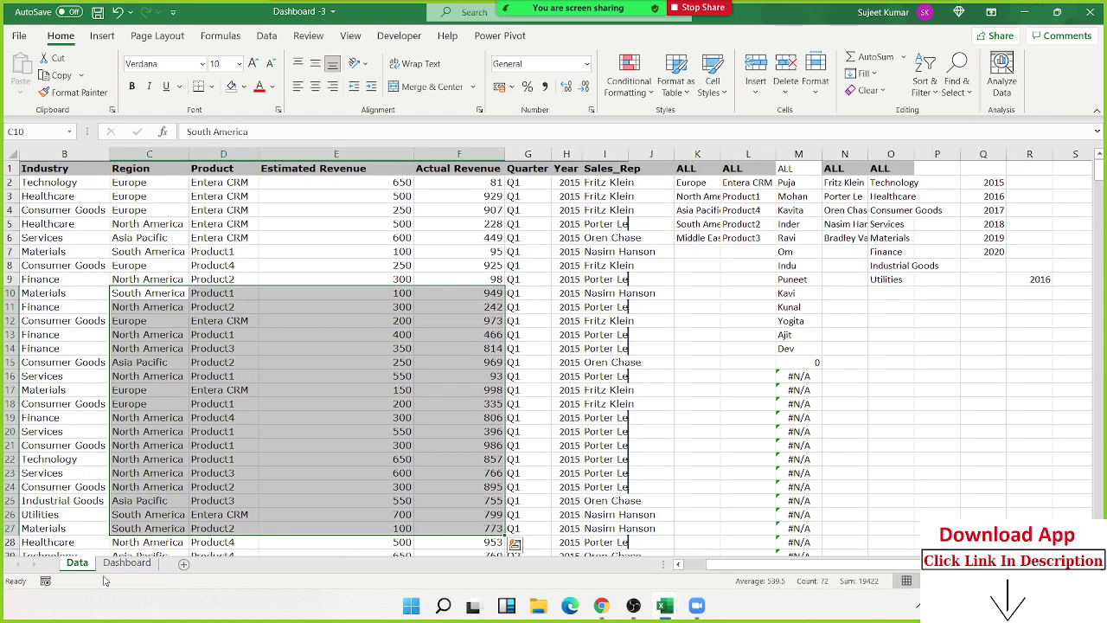
{"action": "left_click", "coordinate": [1092, 19]}
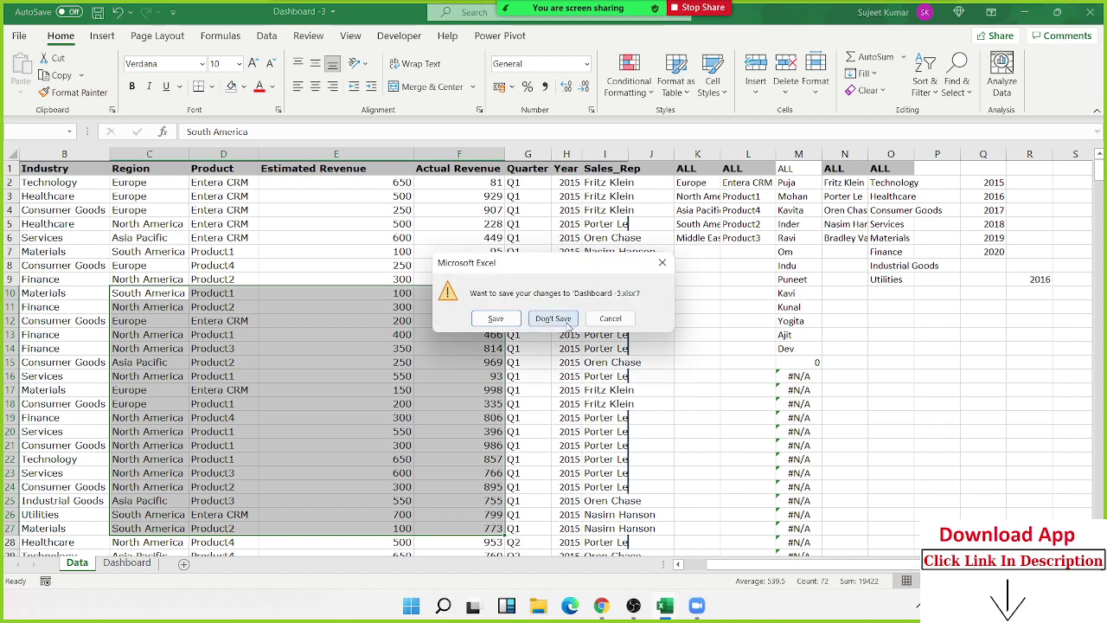
{"action": "left_click", "coordinate": [554, 318]}
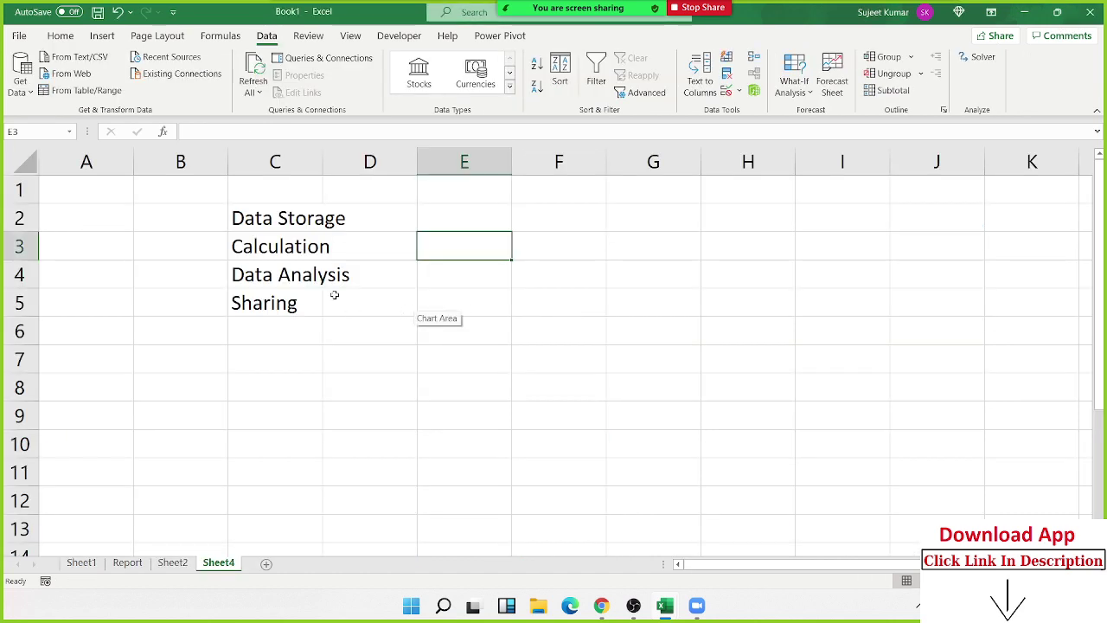
{"action": "left_click", "coordinate": [290, 225]}
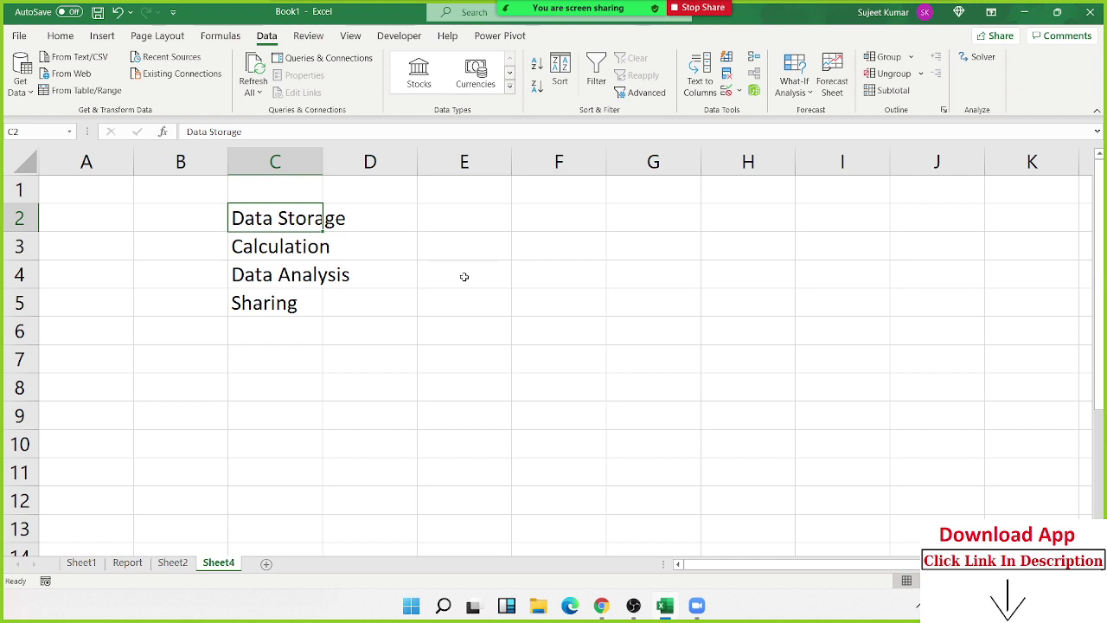
{"action": "key", "text": "Down"}
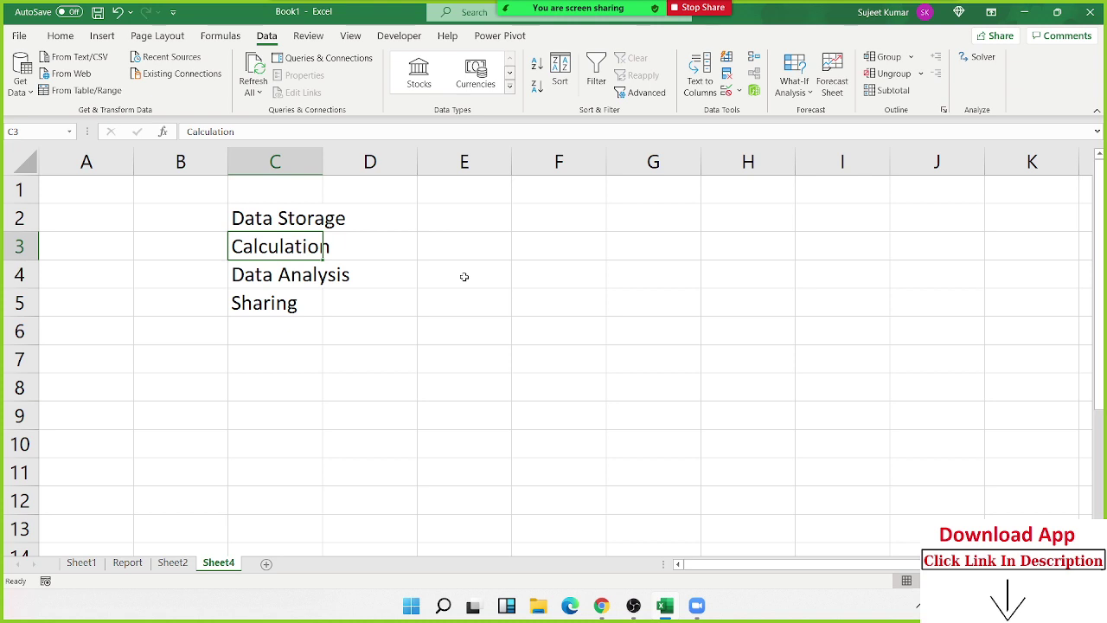
{"action": "left_click", "coordinate": [543, 218]}
{"action": "left_click", "coordinate": [579, 163]}
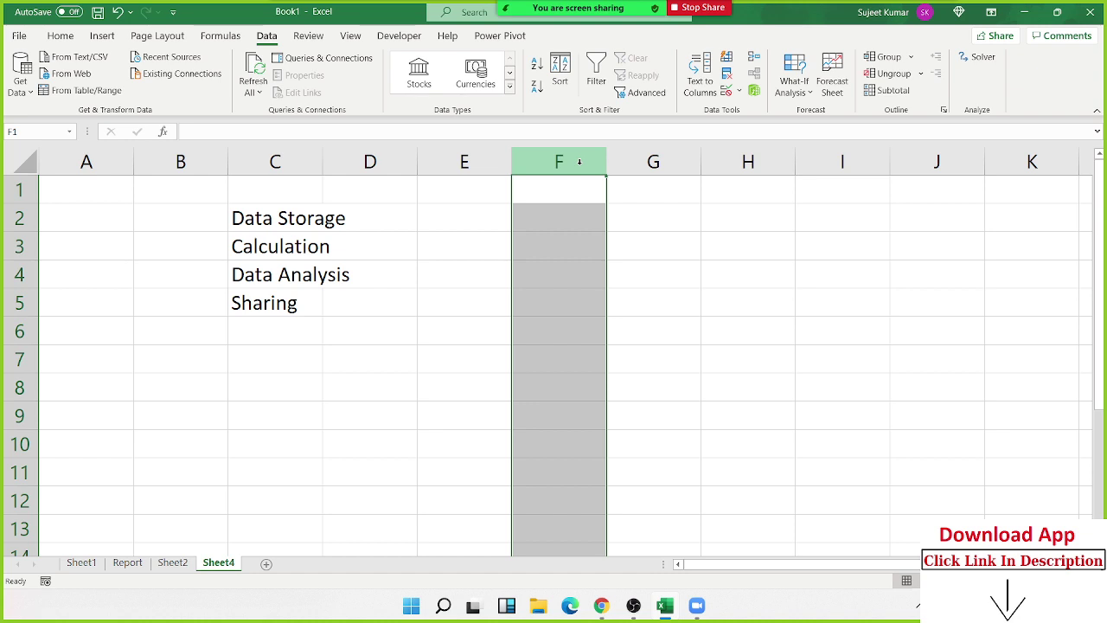
Enter 85 and 52 in F1:G1, then clear them again
{"action": "key", "text": "Right"}
{"action": "key", "text": "Left"}
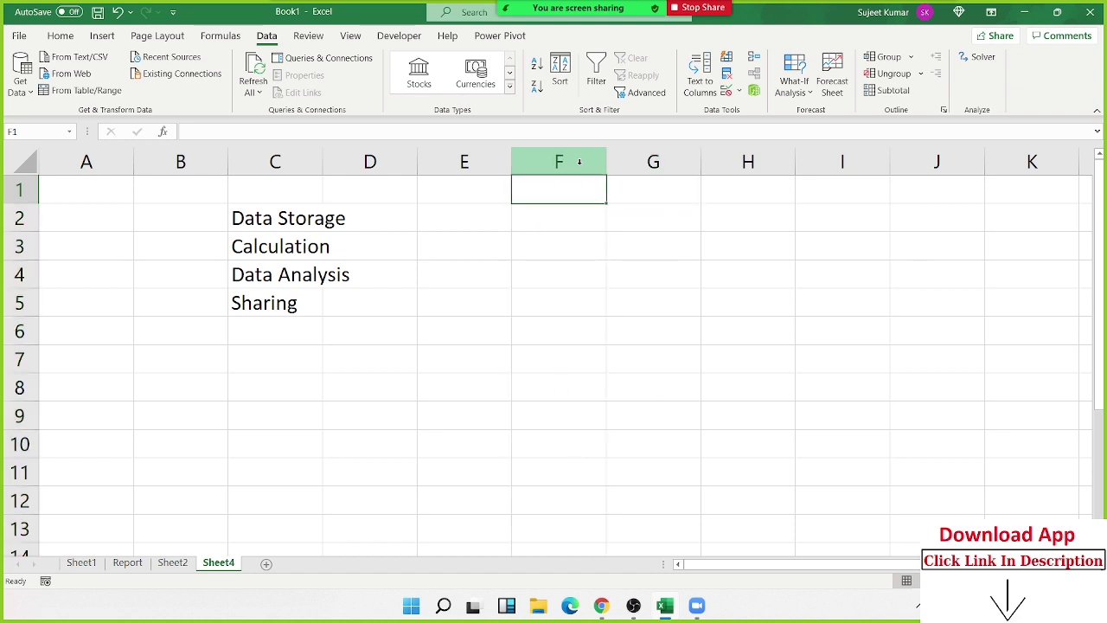
{"action": "type", "text": "85"}
{"action": "key", "text": "Tab"}
{"action": "type", "text": "52"}
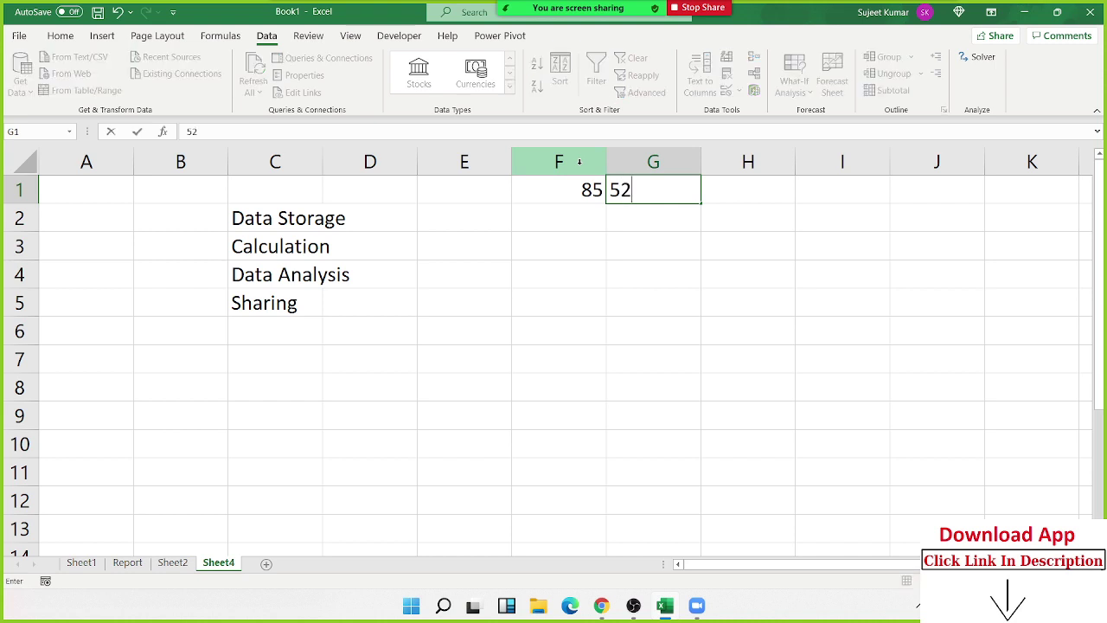
{"action": "key", "text": "Tab"}
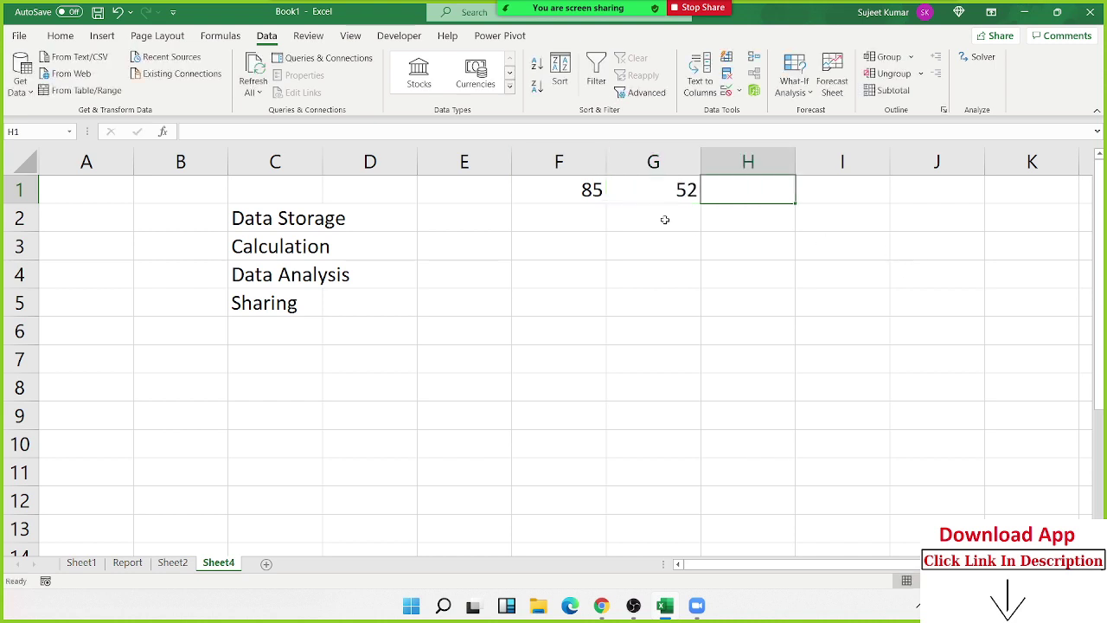
{"action": "left_click", "coordinate": [581, 161]}
{"action": "left_click", "coordinate": [653, 162]}
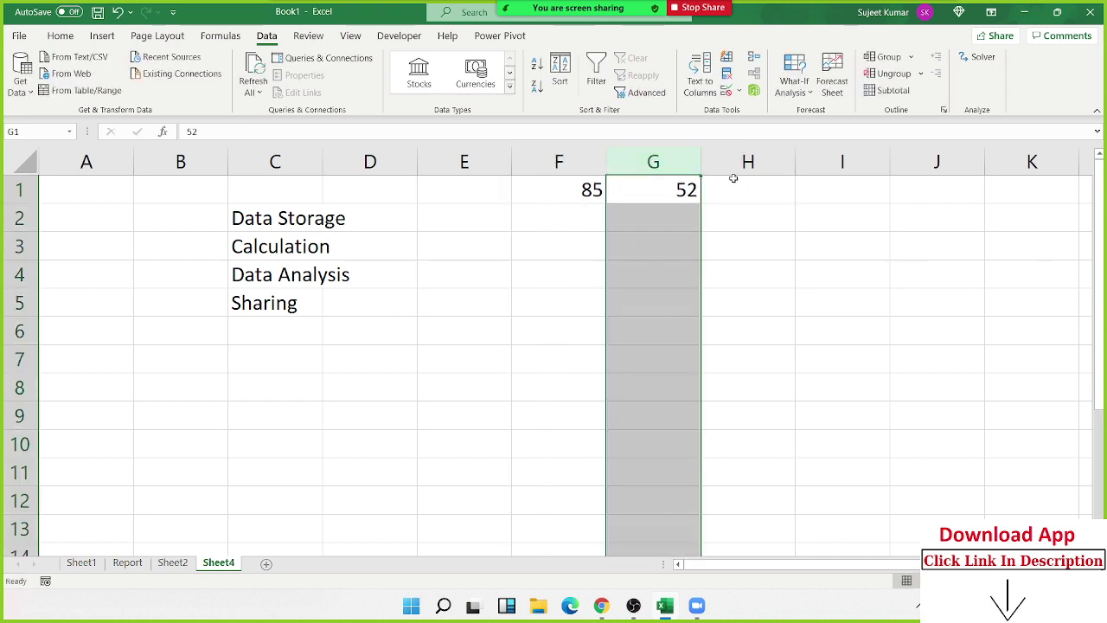
{"action": "left_click", "coordinate": [761, 164]}
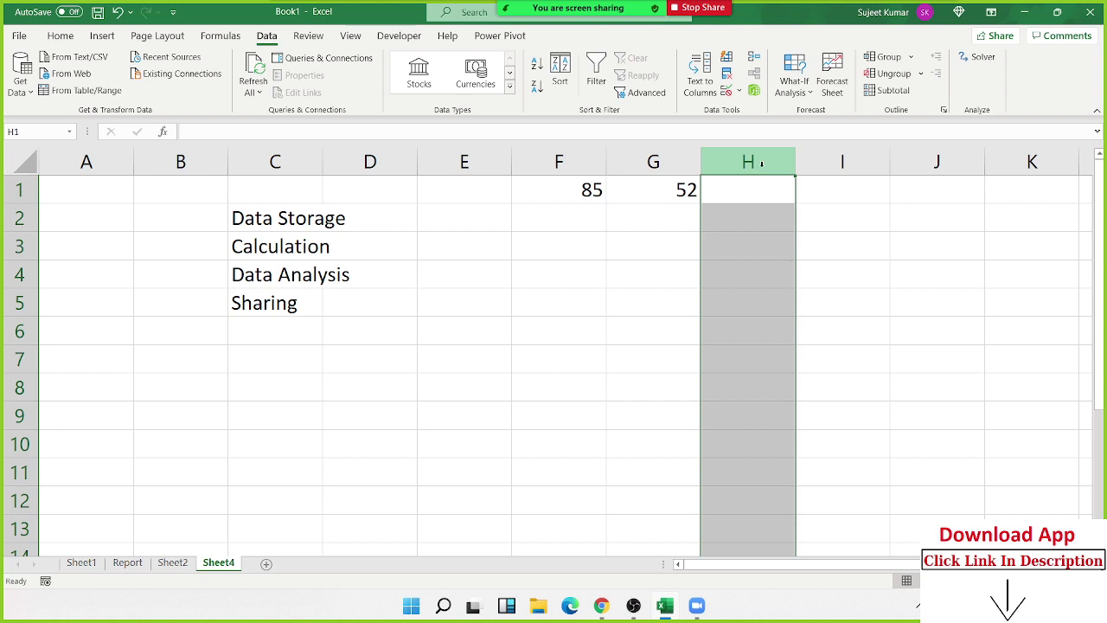
{"action": "mouse_move", "coordinate": [653, 444]}
{"action": "left_mouse_down"}
{"action": "mouse_move", "coordinate": [621, 196]}
{"action": "mouse_move", "coordinate": [680, 189]}
{"action": "left_mouse_up"}
{"action": "left_click", "coordinate": [620, 196]}
{"action": "left_click", "coordinate": [593, 207]}
{"action": "left_click", "coordinate": [586, 195]}
{"action": "key", "text": "Delete"}
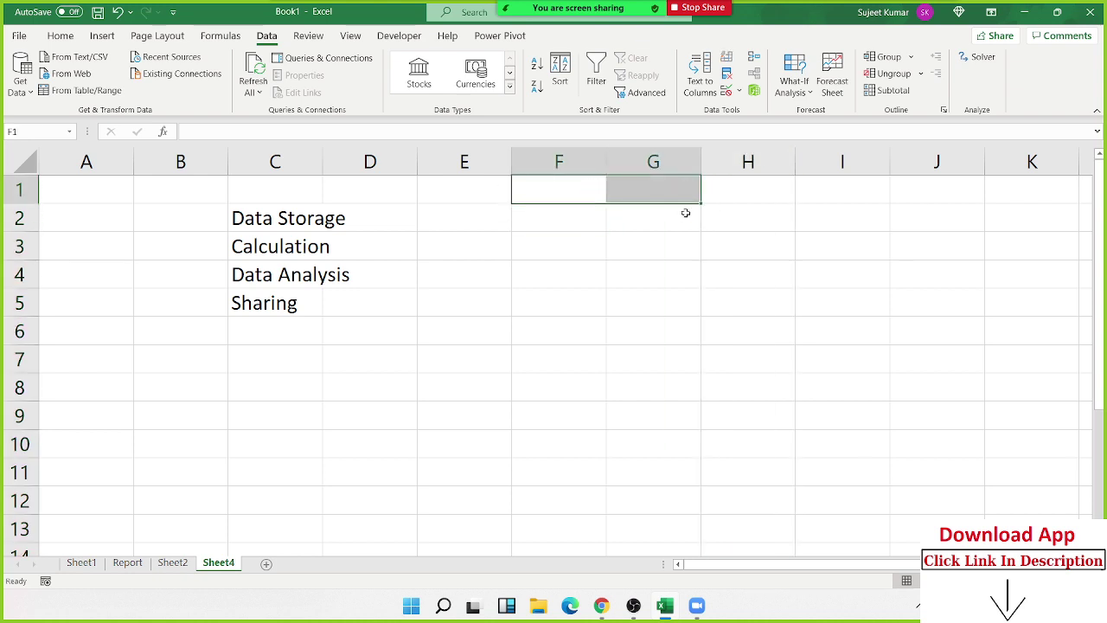
Enter the headings Q1 and Q2 in F3 and G3
{"action": "key", "text": "Down"}
{"action": "key", "text": "Down"}
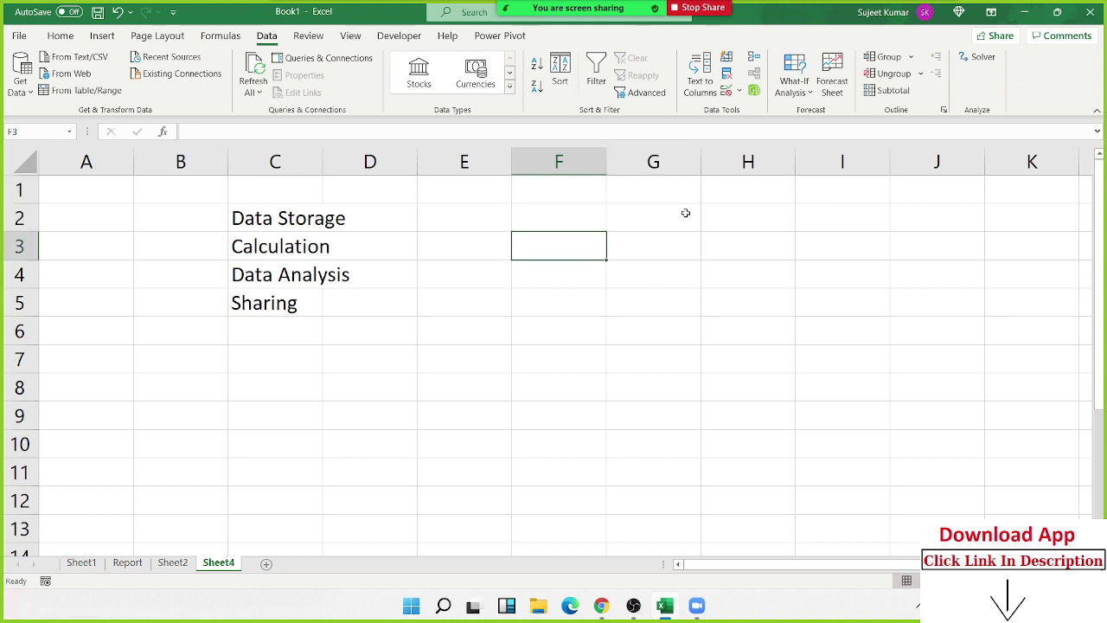
{"action": "type", "text": "Gr"}
{"action": "key", "text": "BackSpace"}
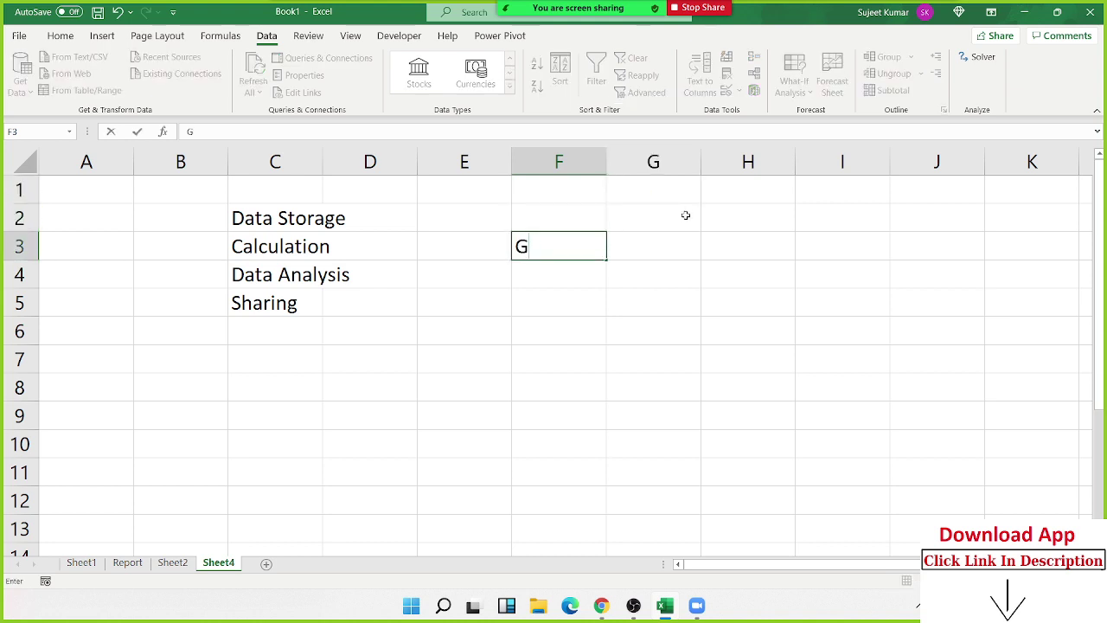
{"action": "key", "text": "BackSpace"}
{"action": "type", "text": "Q1"}
{"action": "key", "text": "Tab"}
{"action": "type", "text": "Q2"}
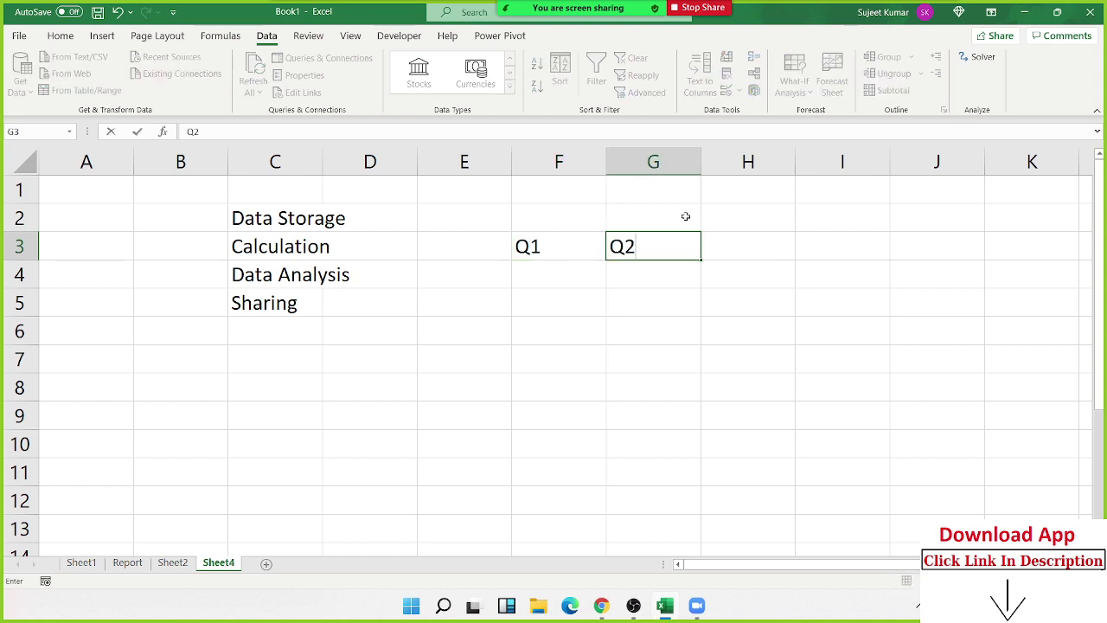
{"action": "key", "text": "Return"}
Enter 50 and 60 in F4:G4 and add the Gr heading in H3
{"action": "type", "text": "5"}
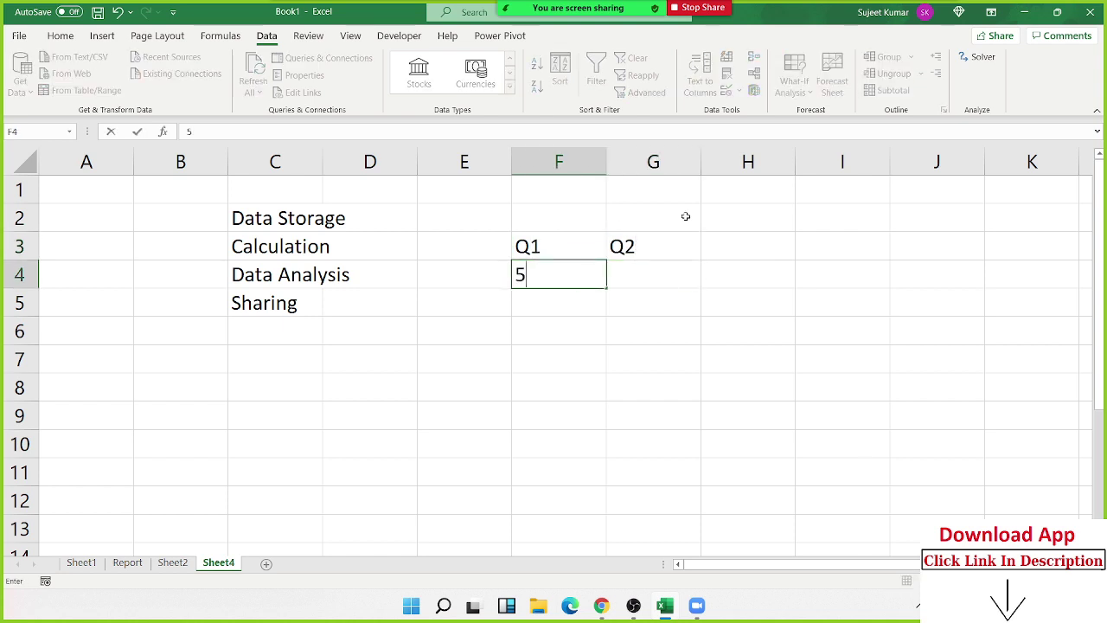
{"action": "type", "text": "0"}
{"action": "key", "text": "Tab"}
{"action": "type", "text": "6"}
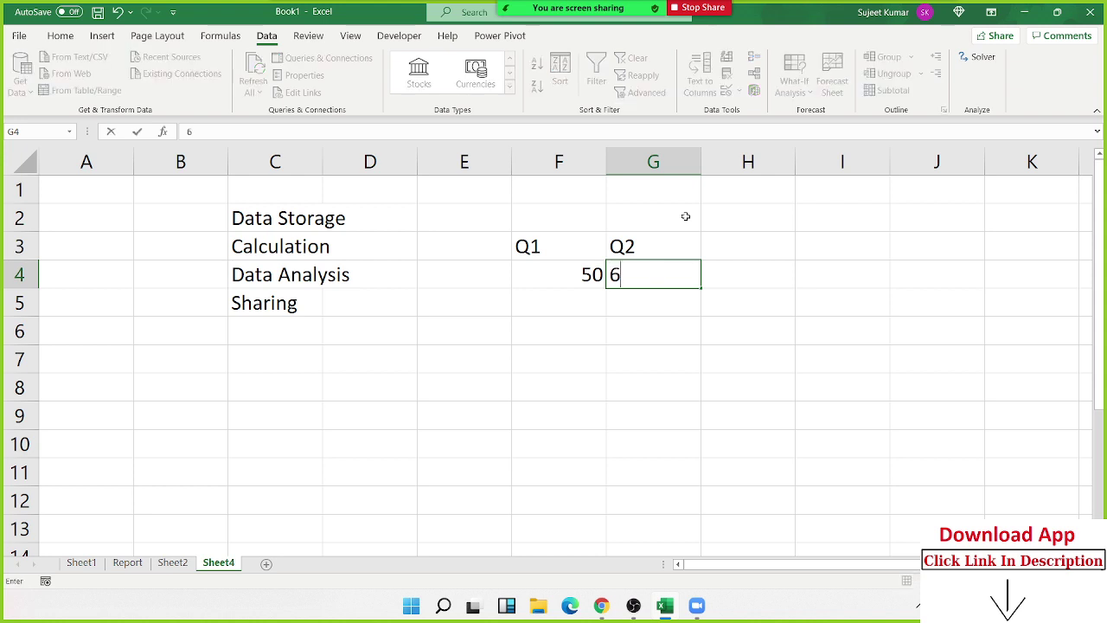
{"action": "type", "text": "0"}
{"action": "key", "text": "Tab"}
{"action": "key", "text": "Up"}
{"action": "type", "text": "G"}
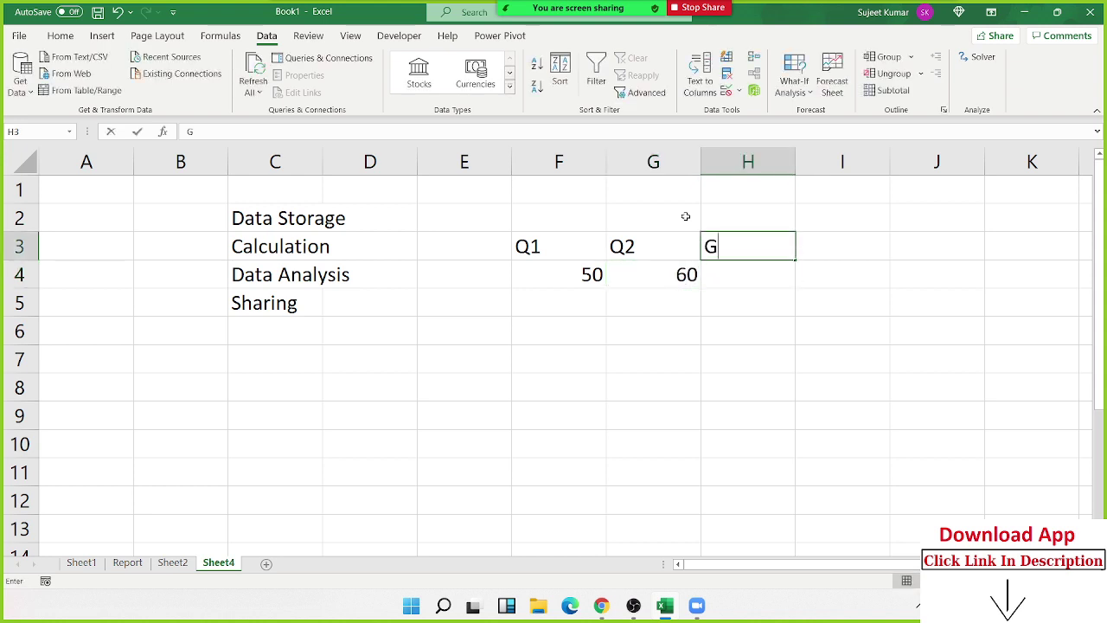
{"action": "type", "text": "r"}
{"action": "key", "text": "Return"}
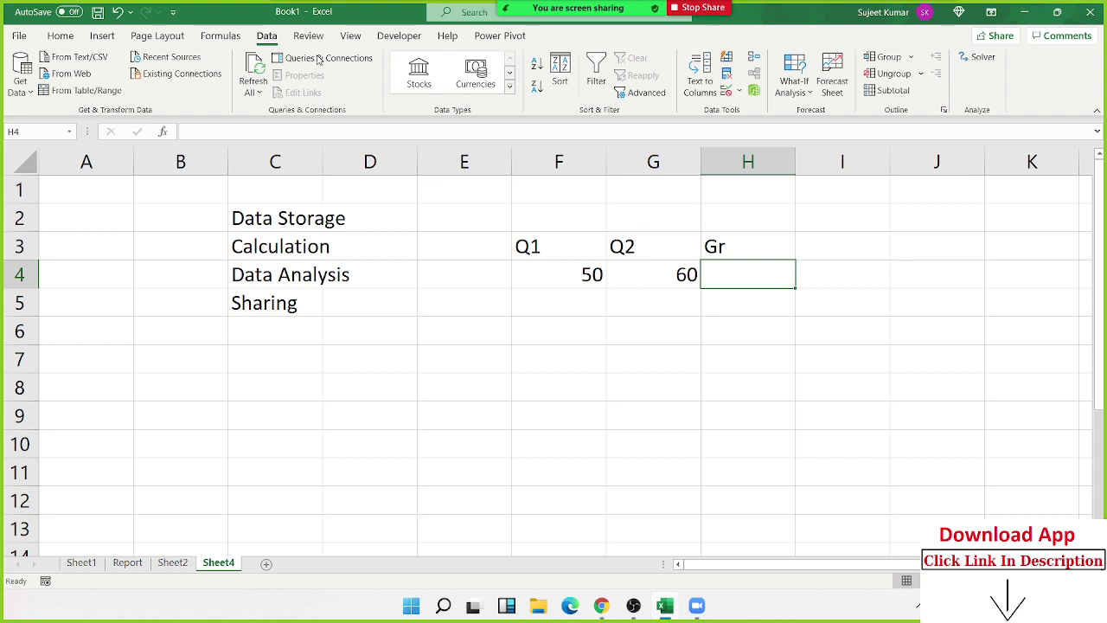
{"action": "left_click", "coordinate": [221, 38]}
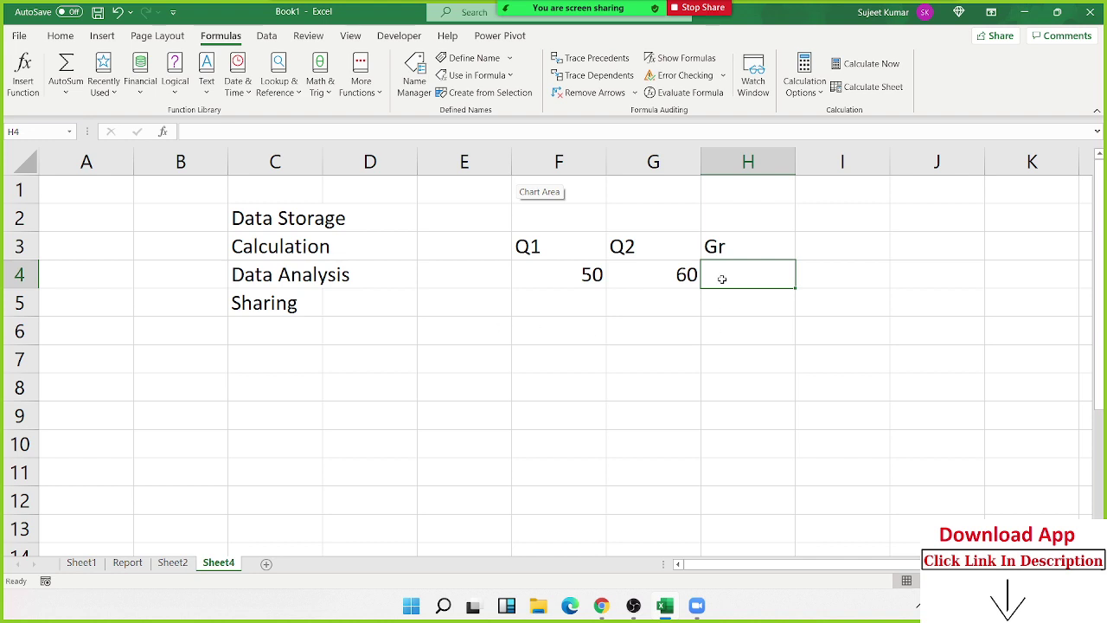
Enter the growth formula =(G4-F4)/F4 in H4
{"action": "type", "text": "="}
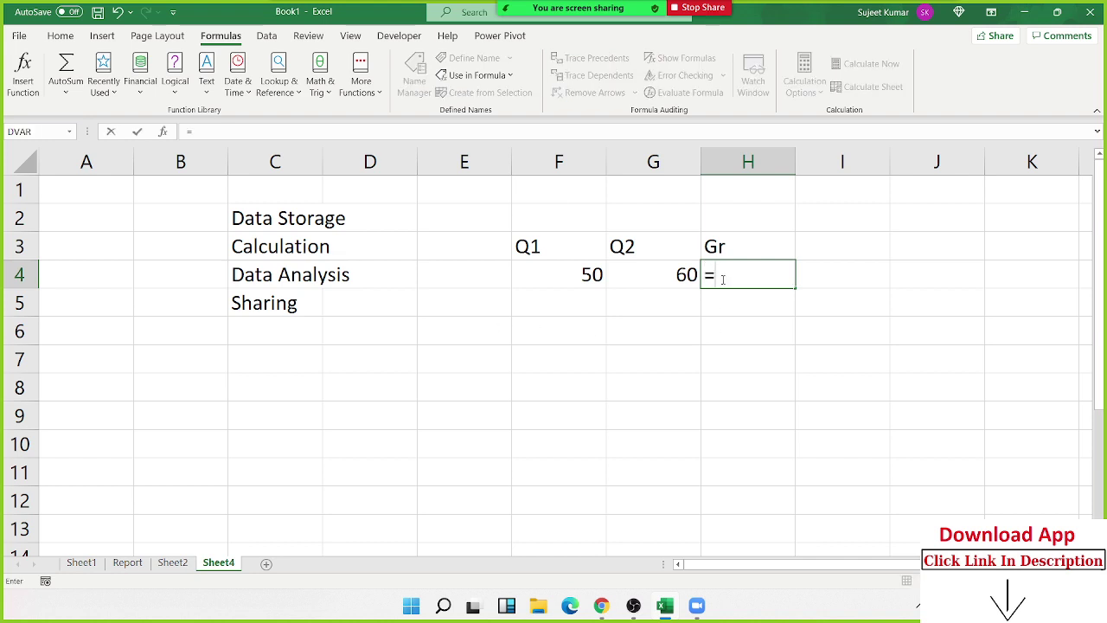
{"action": "type", "text": "("}
{"action": "key", "text": "Left"}
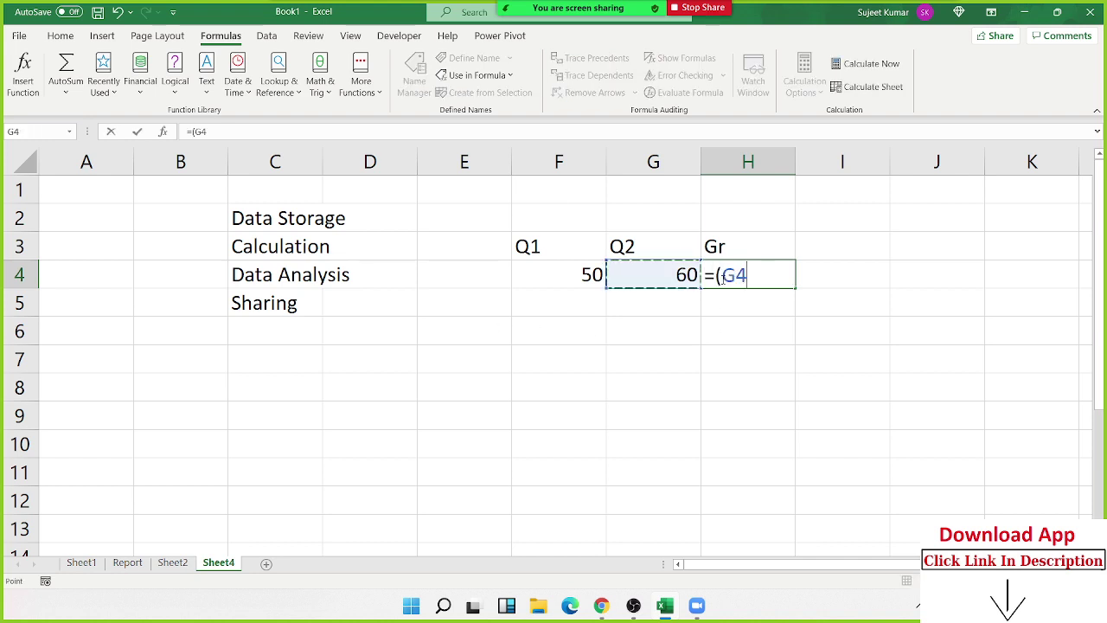
{"action": "type", "text": "-"}
{"action": "key", "text": "Left"}
{"action": "key", "text": "Left"}
{"action": "type", "text": ")"}
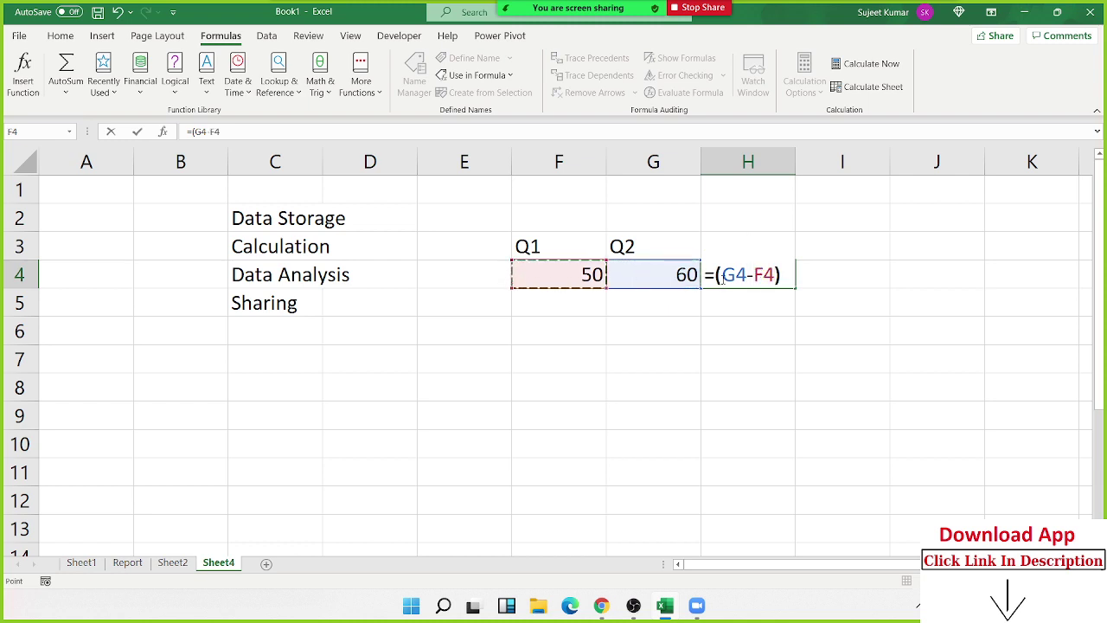
{"action": "type", "text": "/"}
{"action": "key", "text": "Left"}
{"action": "key", "text": "Left"}
{"action": "key", "text": "Return"}
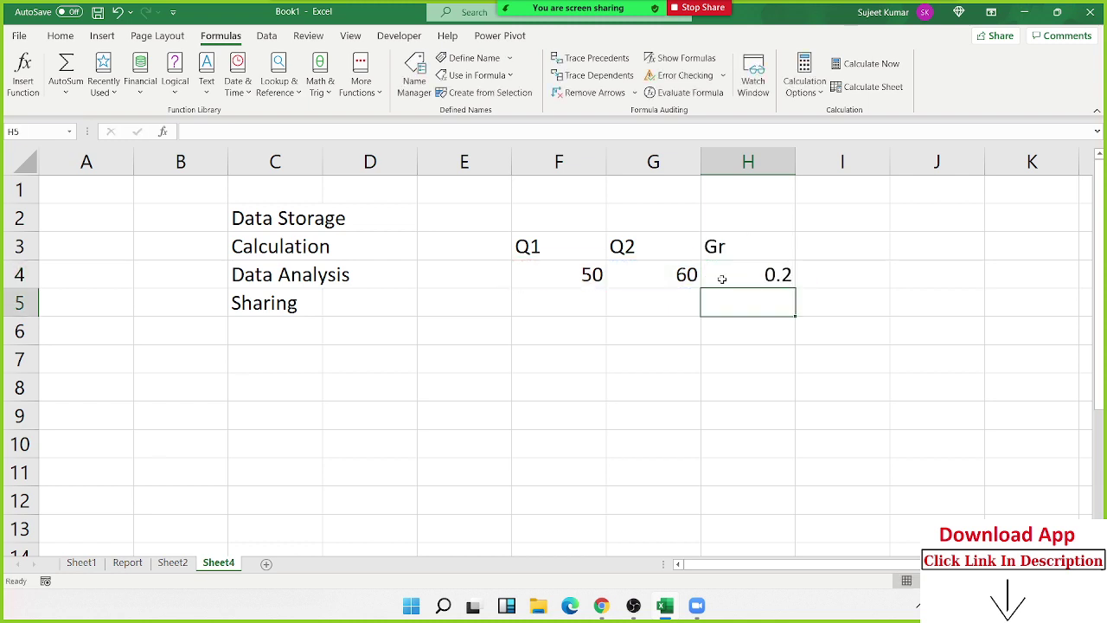
Format H4 with Percent Style so it shows 20%
{"action": "left_click", "coordinate": [721, 278]}
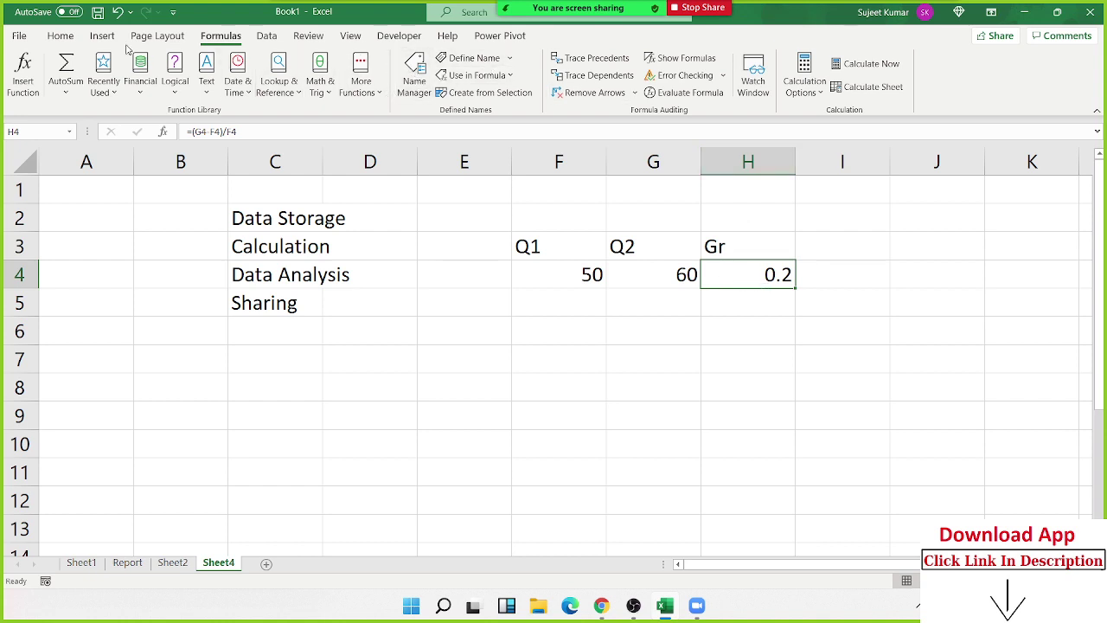
{"action": "left_click", "coordinate": [62, 35]}
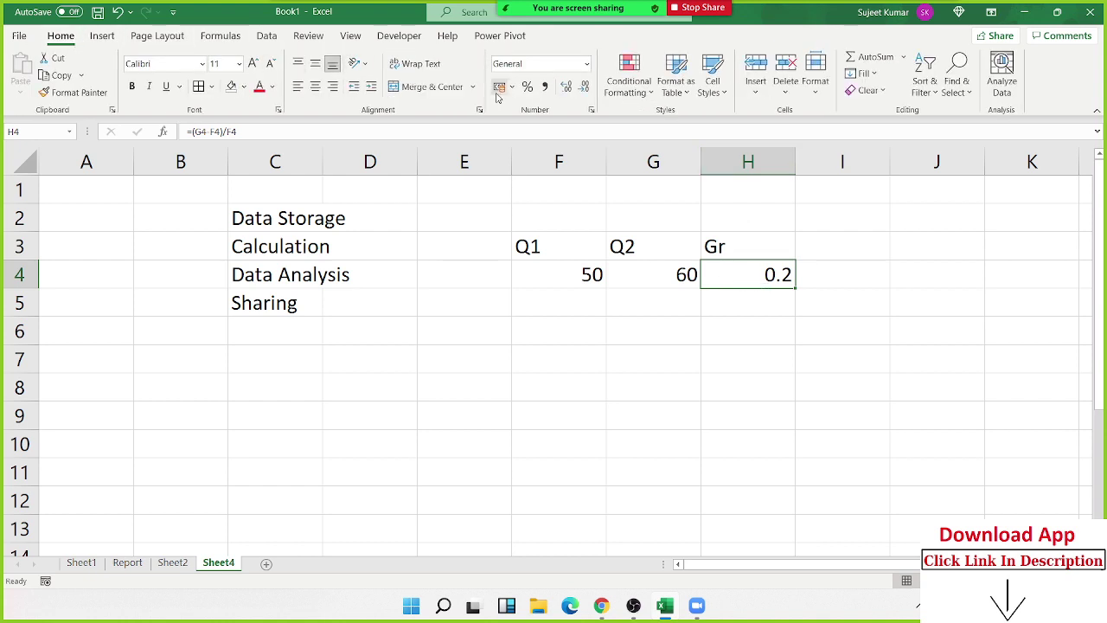
{"action": "left_click", "coordinate": [526, 88]}
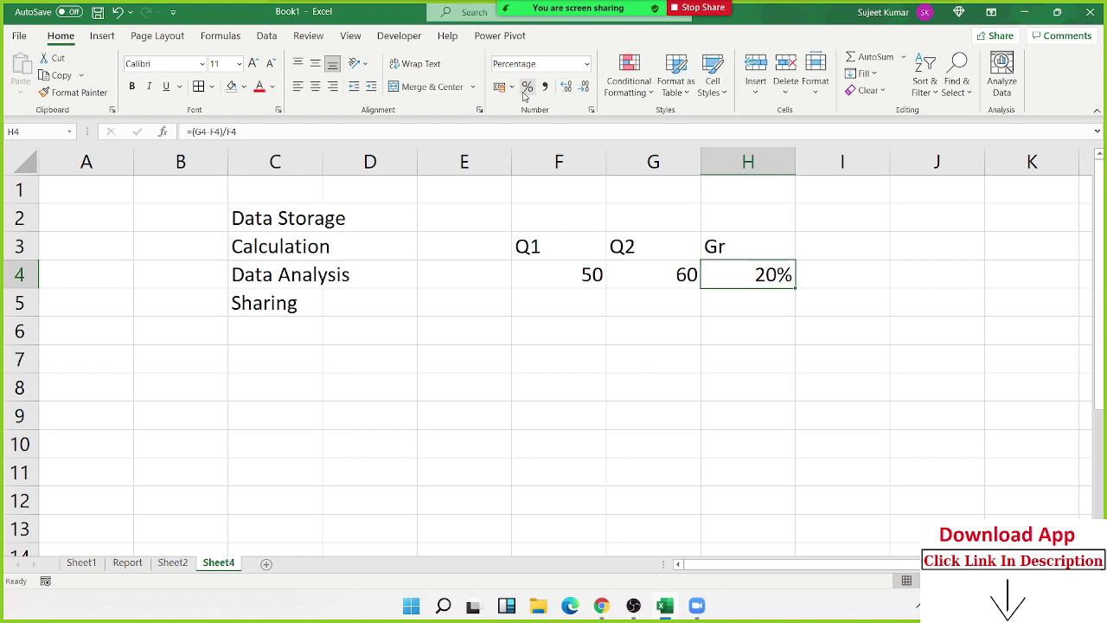
Reopen the Dashboard -3 workbook from the Recent workbooks list
{"action": "left_click", "coordinate": [277, 273]}
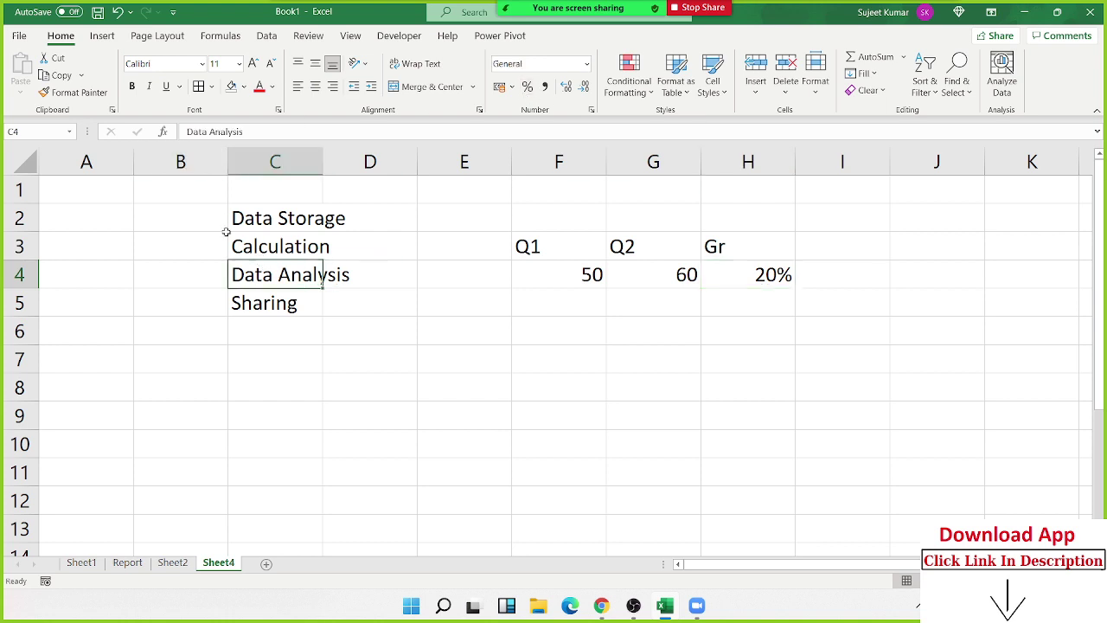
{"action": "left_click", "coordinate": [19, 36]}
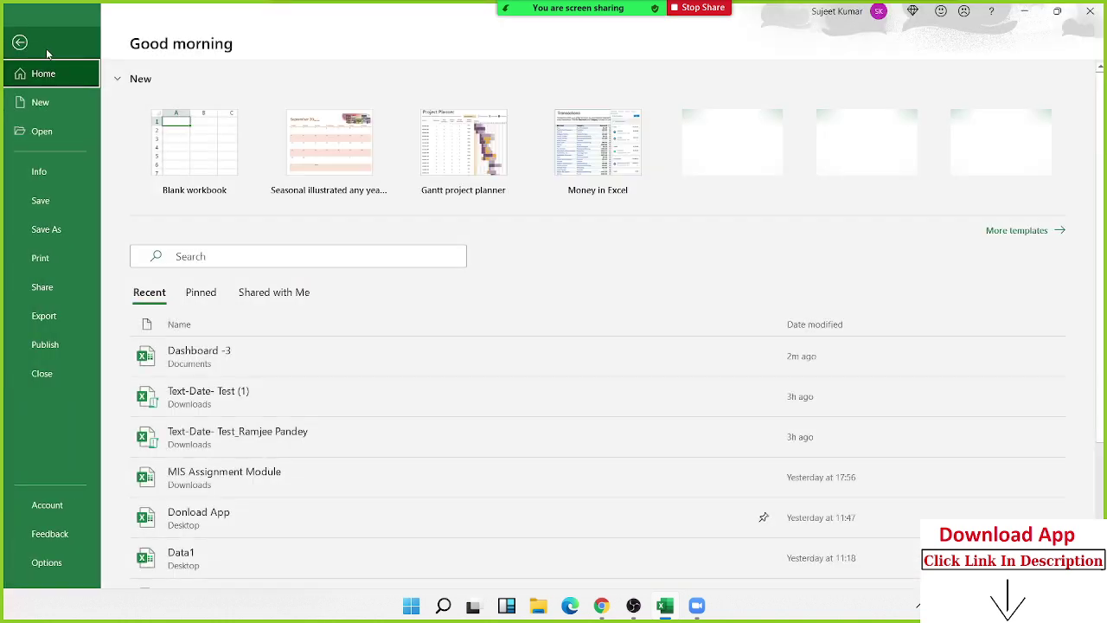
{"action": "left_click", "coordinate": [74, 129]}
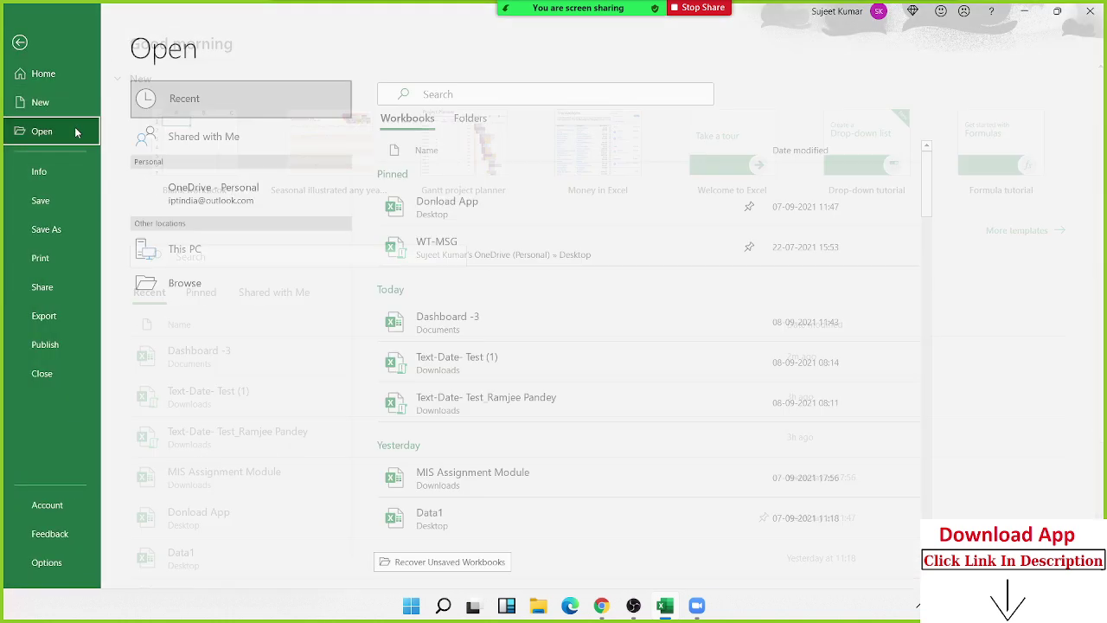
{"action": "left_click", "coordinate": [472, 322]}
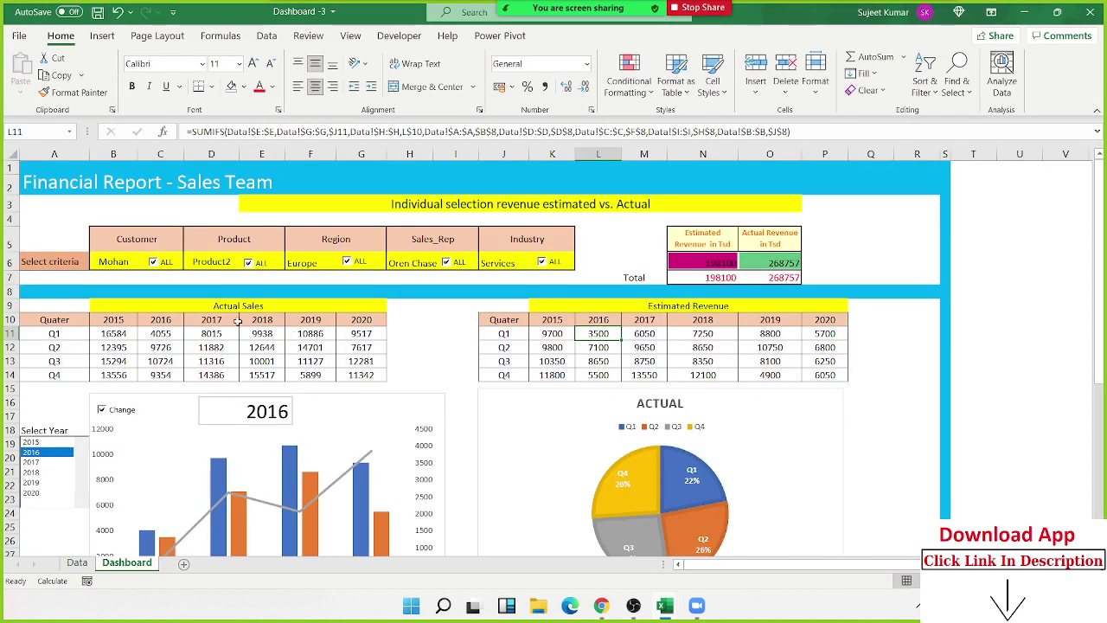
Step the year chart through 2019 and 2018 to 2017
{"action": "scroll", "coordinate": [179, 335], "scroll_direction": "down", "scroll_amount": 4}
{"action": "scroll", "coordinate": [179, 336], "scroll_direction": "down", "scroll_amount": 1}
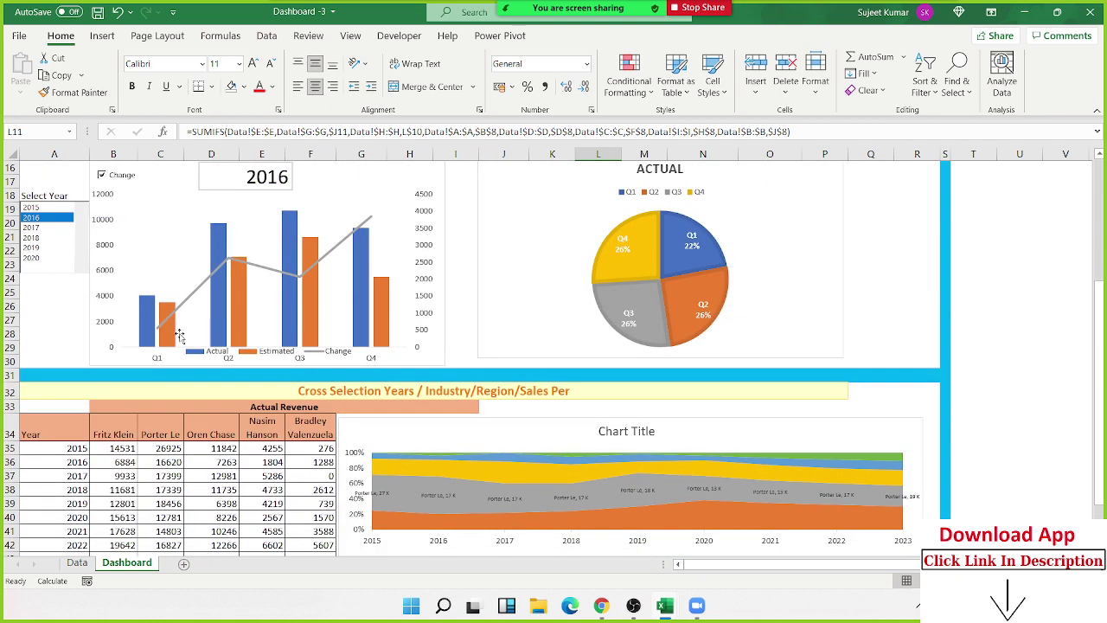
{"action": "left_click", "coordinate": [35, 246]}
{"action": "left_click", "coordinate": [31, 237]}
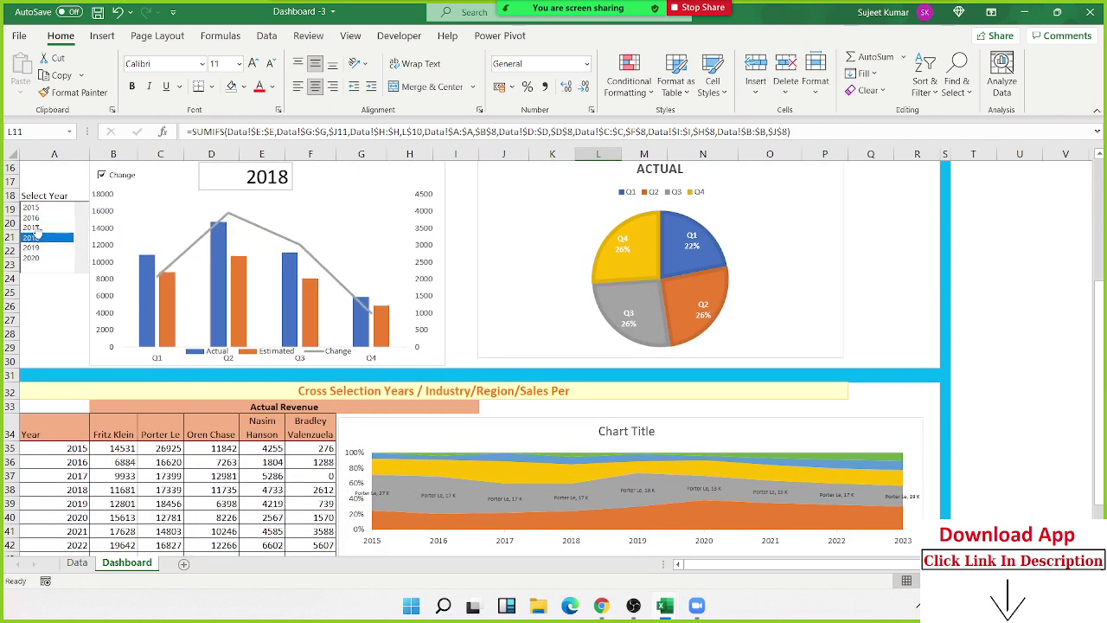
{"action": "left_click", "coordinate": [31, 228]}
Toggle the 3 Year Forcast rows off and on twice, leaving 2021–2023 shown
{"action": "scroll", "coordinate": [78, 519], "scroll_direction": "down", "scroll_amount": 3}
{"action": "left_click", "coordinate": [45, 457]}
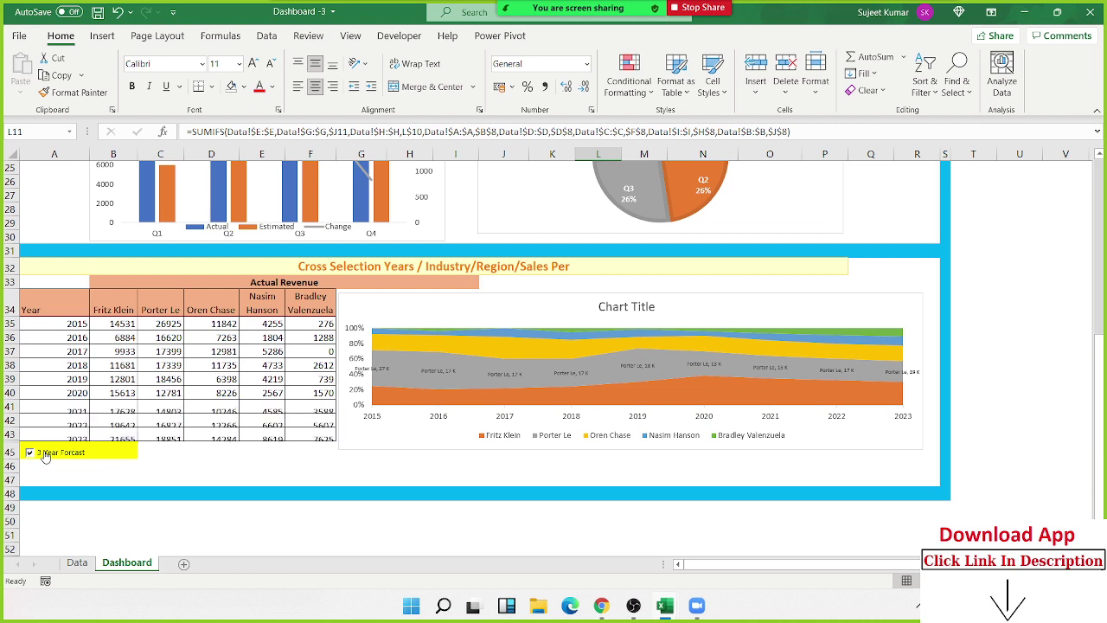
{"action": "left_click", "coordinate": [45, 457]}
{"action": "left_click", "coordinate": [45, 457]}
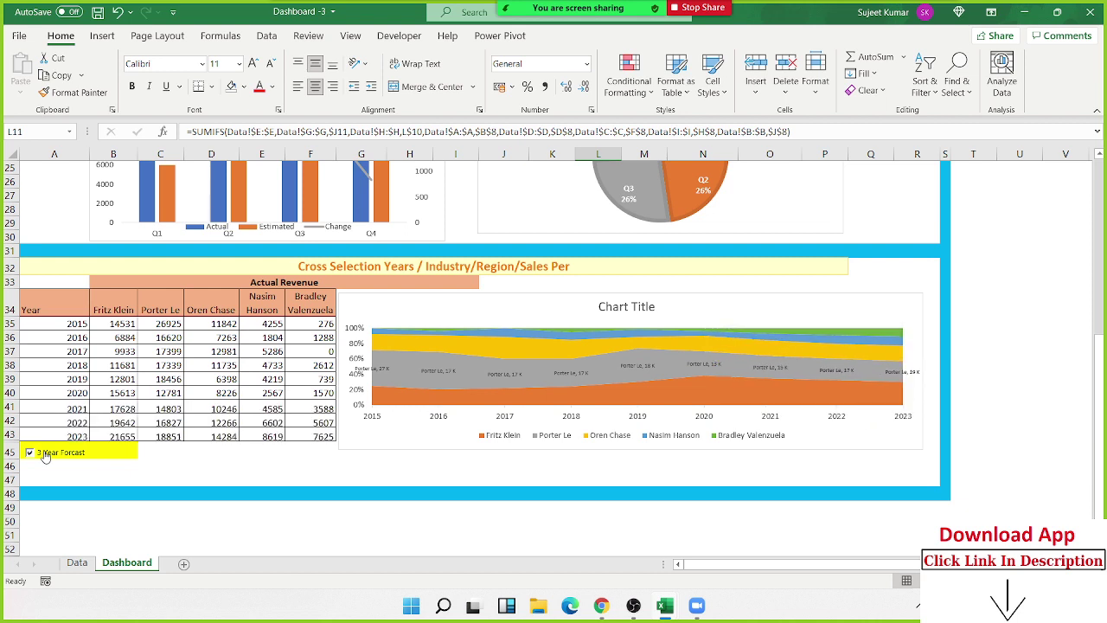
{"action": "left_click", "coordinate": [45, 457]}
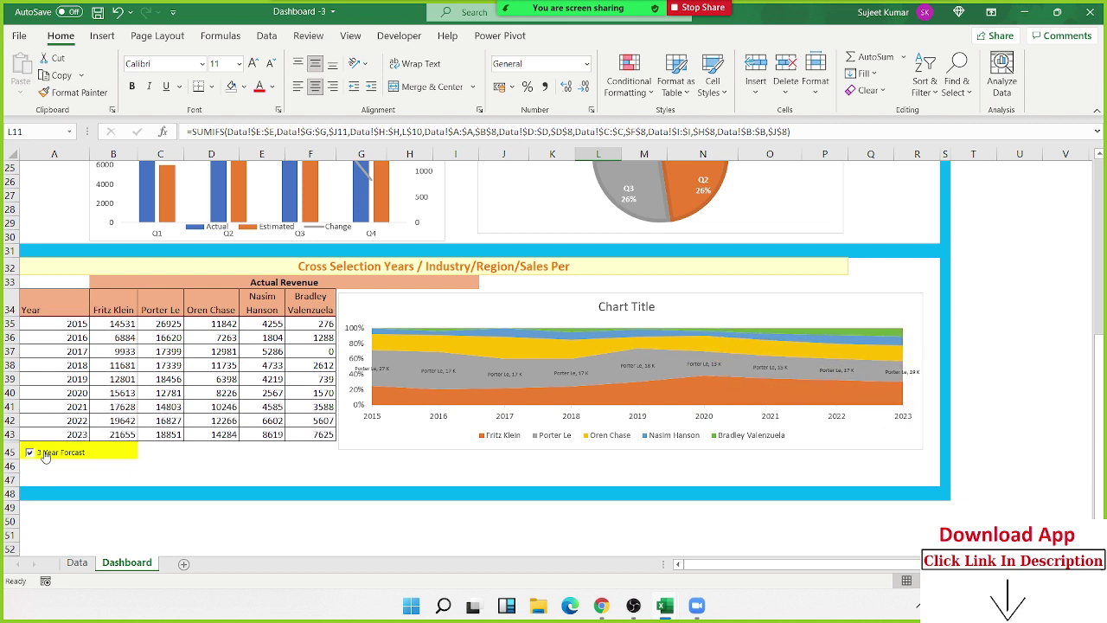
{"action": "scroll", "coordinate": [619, 303], "scroll_direction": "up", "scroll_amount": 1}
{"action": "scroll", "coordinate": [618, 303], "scroll_direction": "up", "scroll_amount": 3}
{"action": "scroll", "coordinate": [620, 307], "scroll_direction": "up", "scroll_amount": 3}
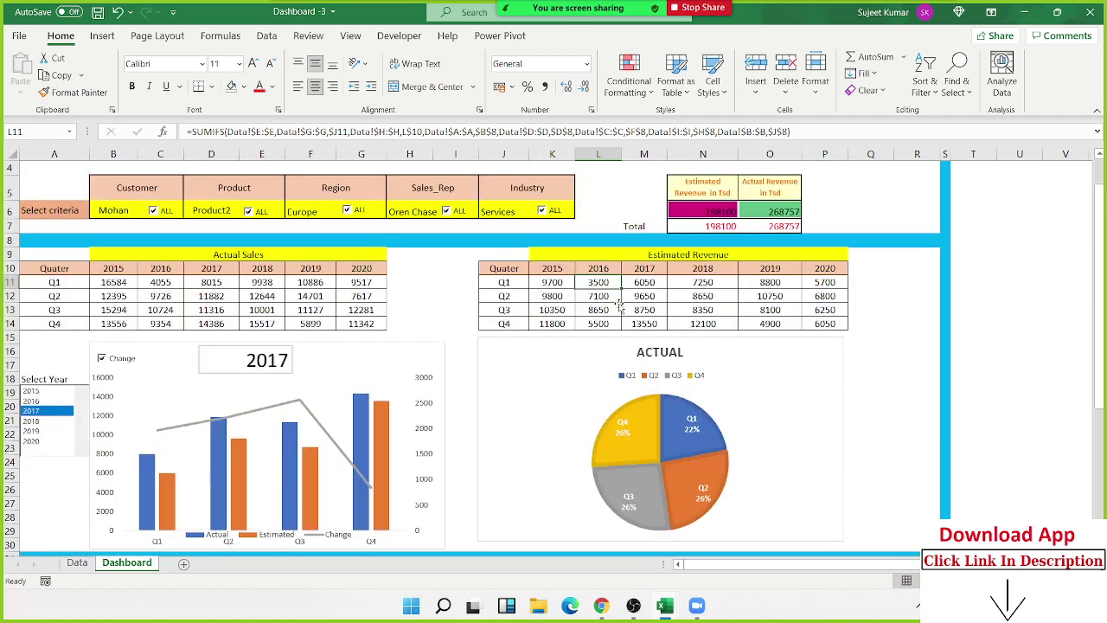
{"action": "scroll", "coordinate": [619, 307], "scroll_direction": "up", "scroll_amount": 1}
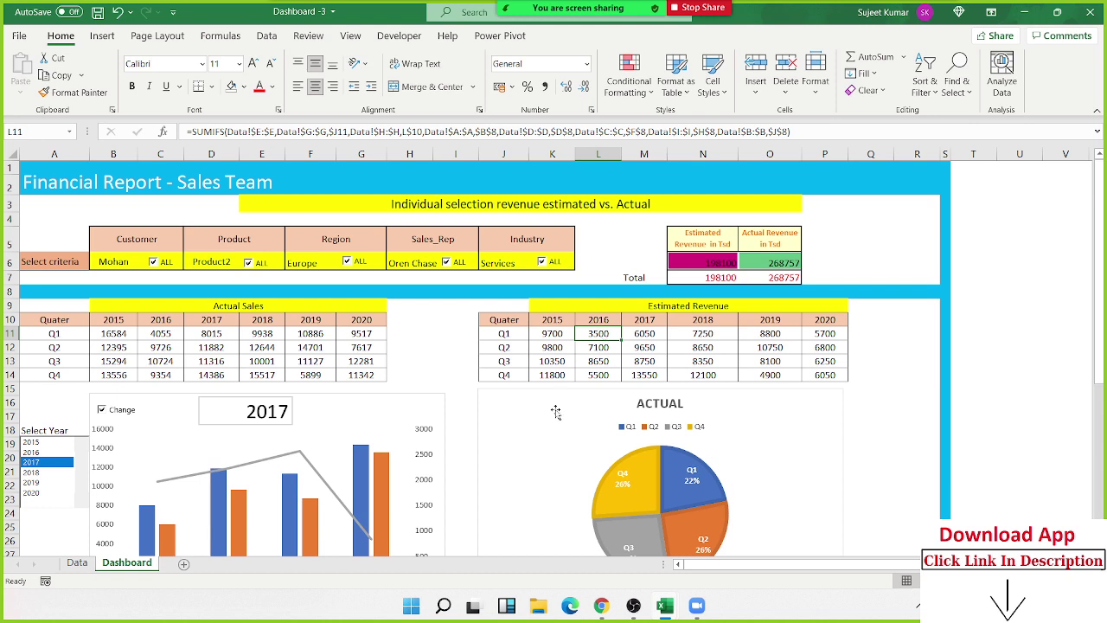
{"action": "scroll", "coordinate": [64, 430], "scroll_direction": "down", "scroll_amount": 1}
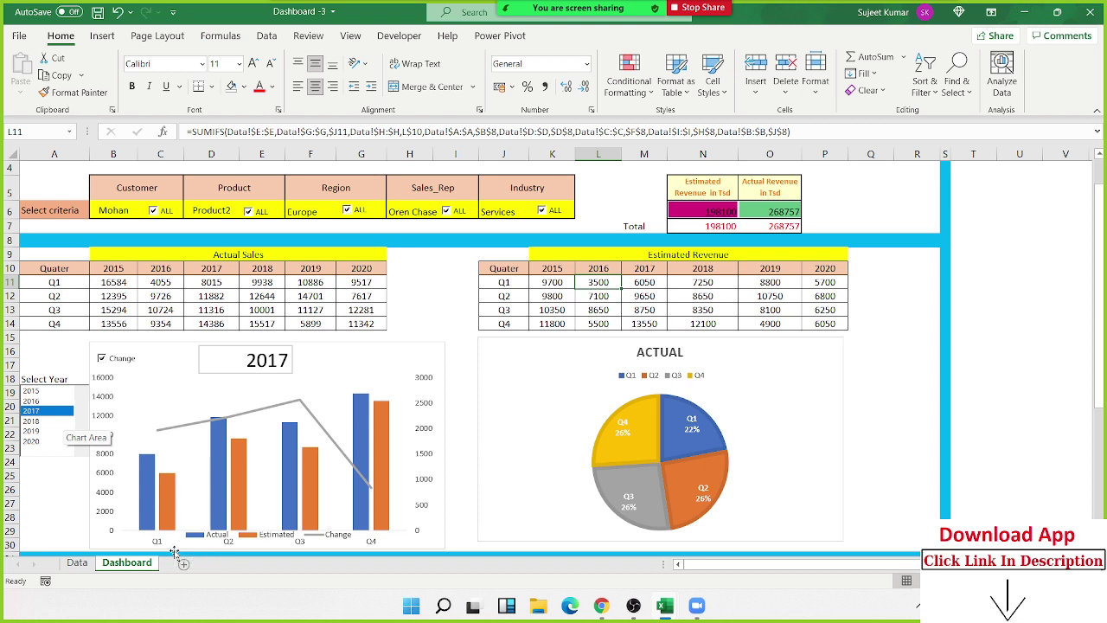
Step the year chart through 2018 and 2019 to 2020, toggling the Change line off and on
{"action": "left_click", "coordinate": [33, 422]}
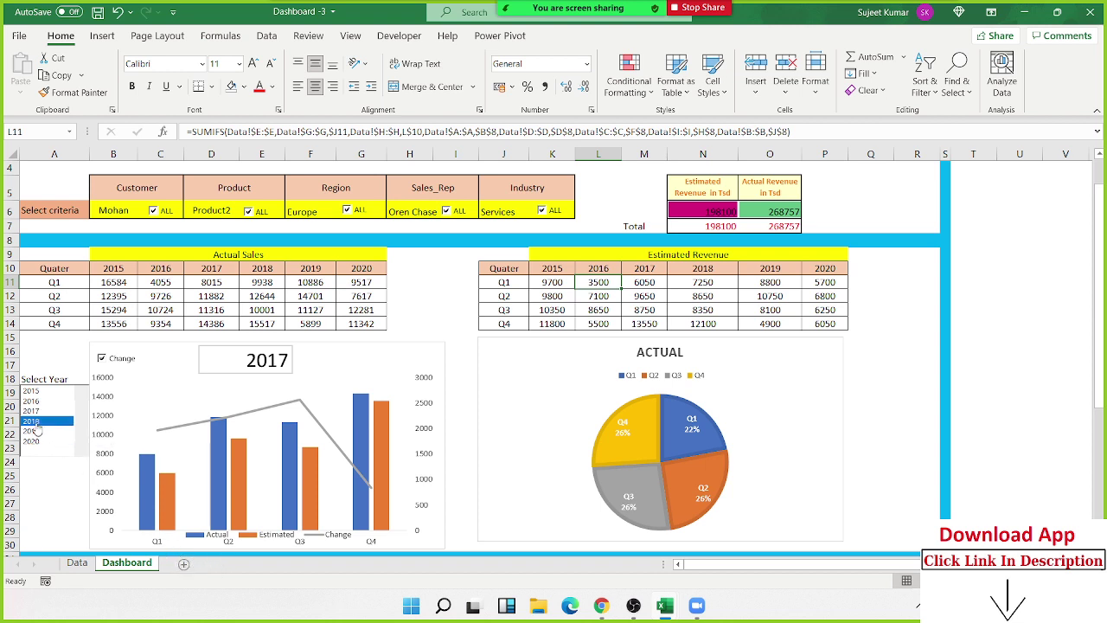
{"action": "left_click", "coordinate": [32, 431]}
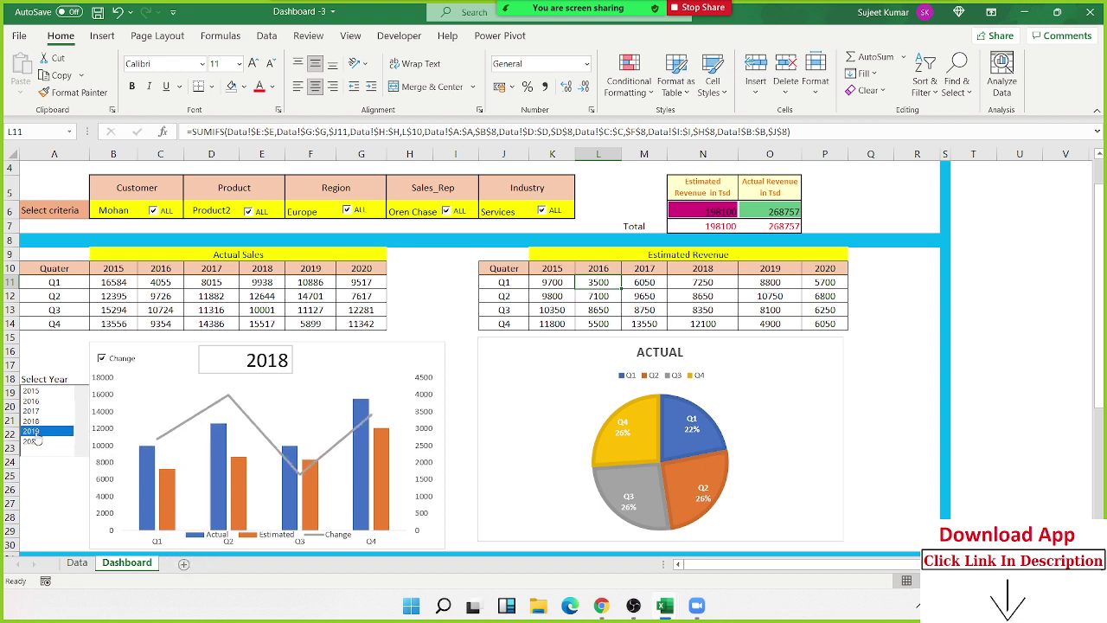
{"action": "left_click", "coordinate": [35, 442]}
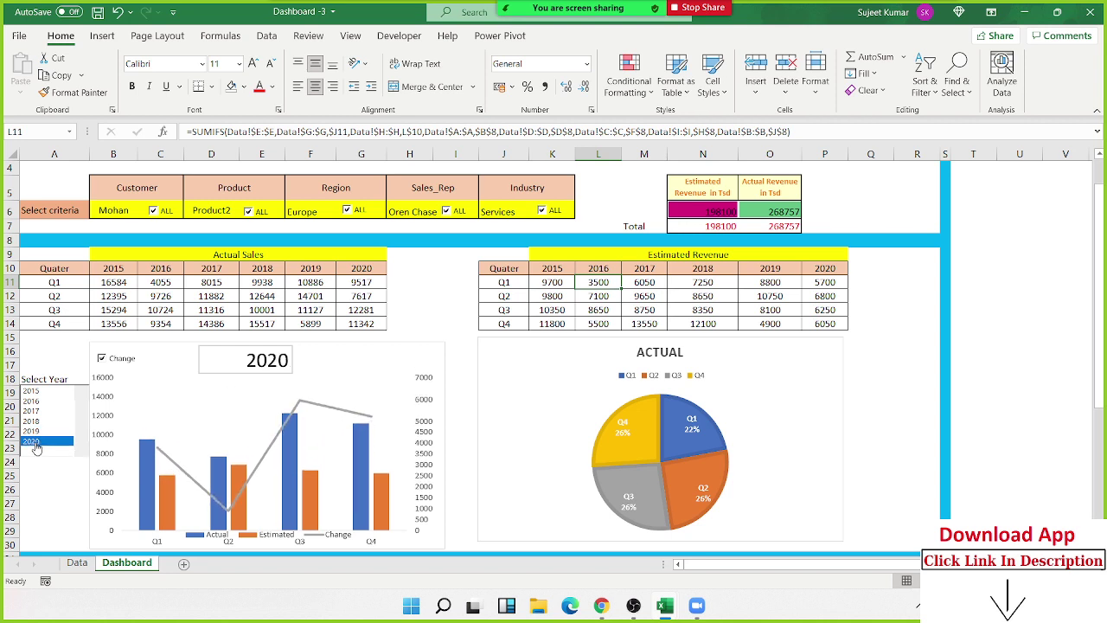
{"action": "left_click", "coordinate": [102, 359]}
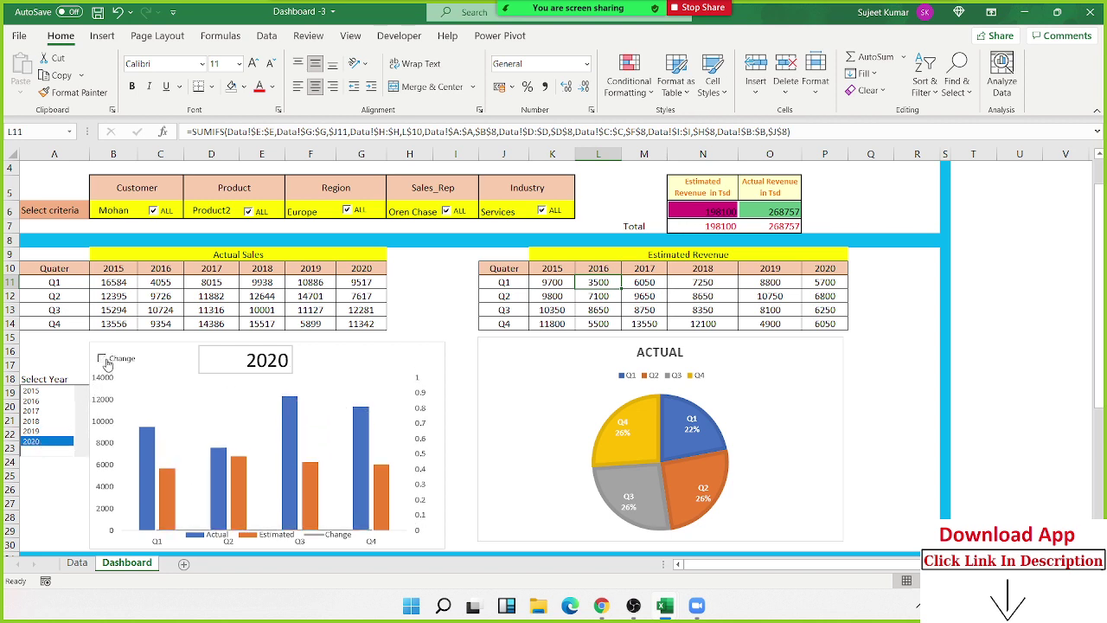
{"action": "left_click", "coordinate": [102, 359]}
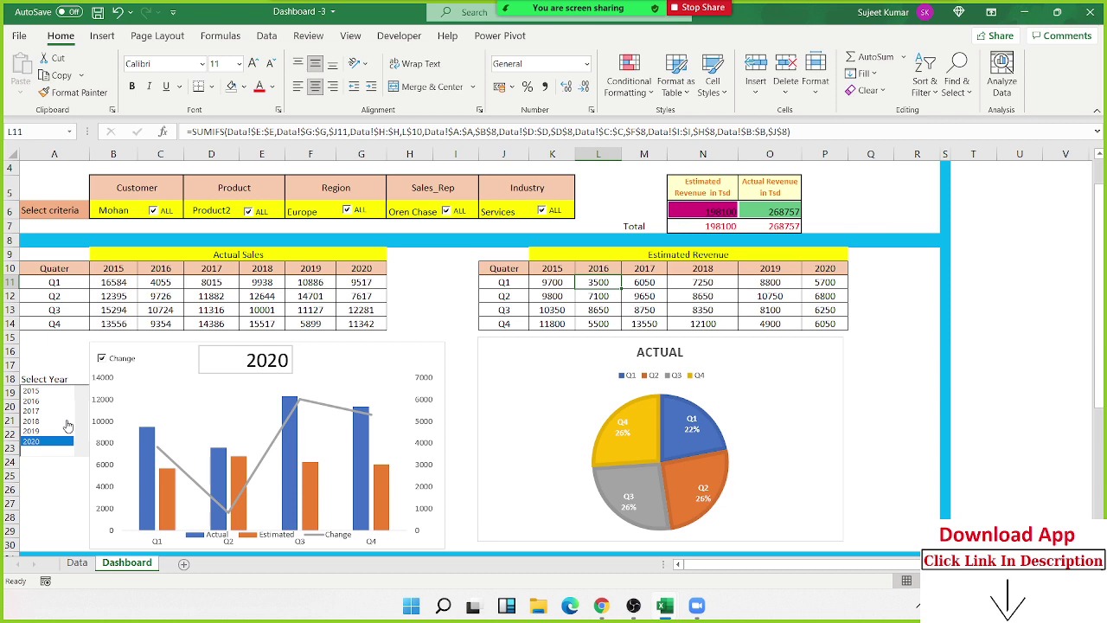
Untick ALL customers, try three customers from the B6 dropdown, then tick ALL again
{"action": "left_click", "coordinate": [161, 216]}
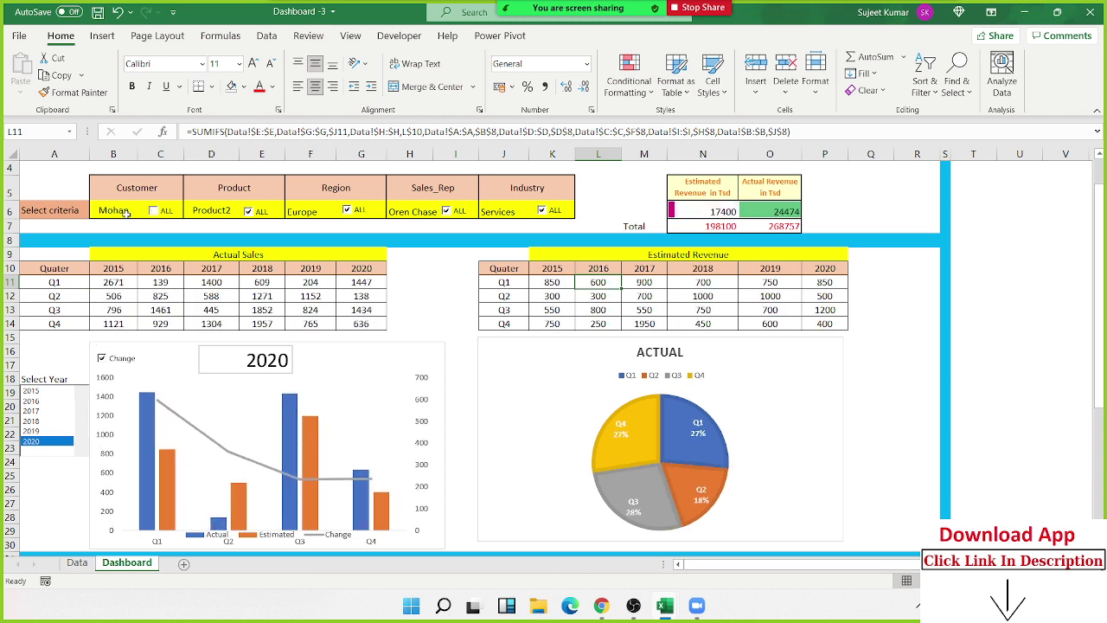
{"action": "left_click", "coordinate": [120, 214]}
{"action": "left_click", "coordinate": [143, 212]}
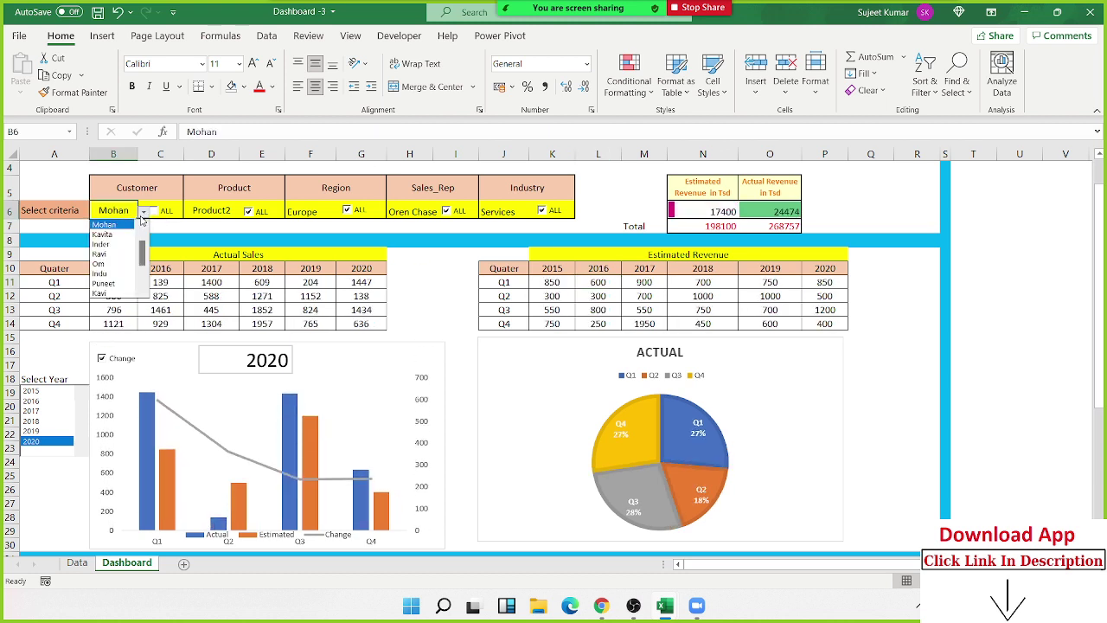
{"action": "left_click", "coordinate": [122, 245]}
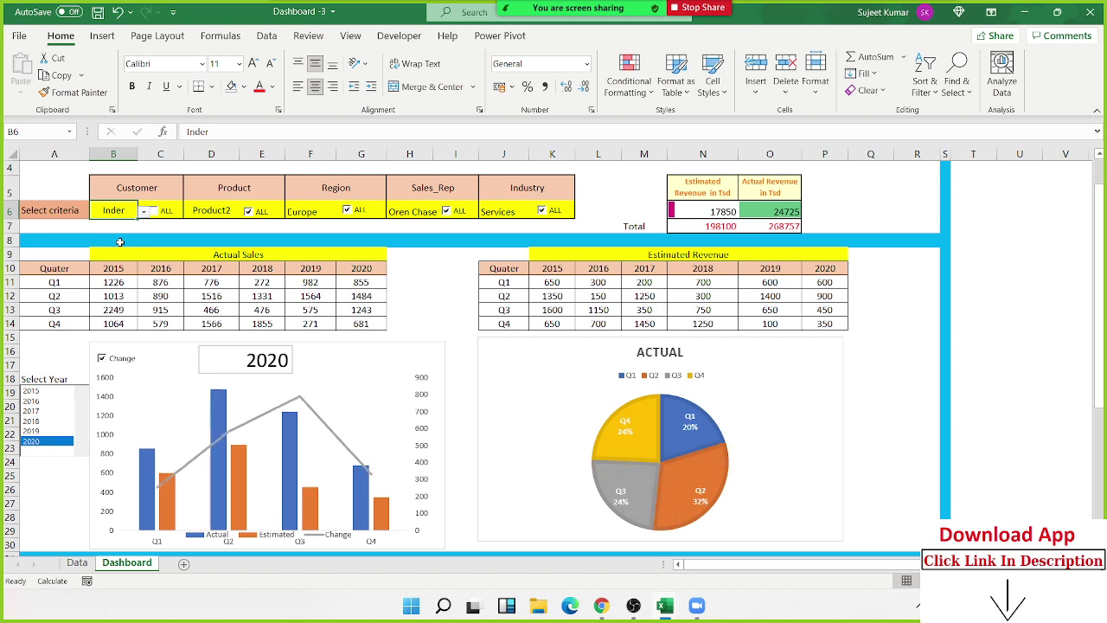
{"action": "left_click", "coordinate": [144, 214]}
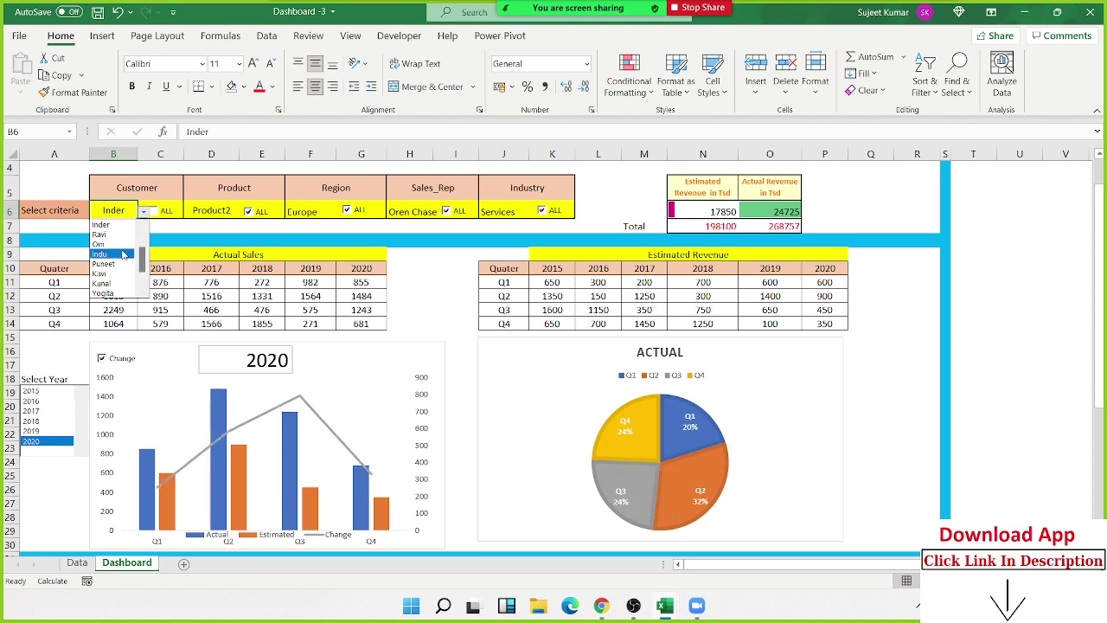
{"action": "left_click", "coordinate": [122, 250]}
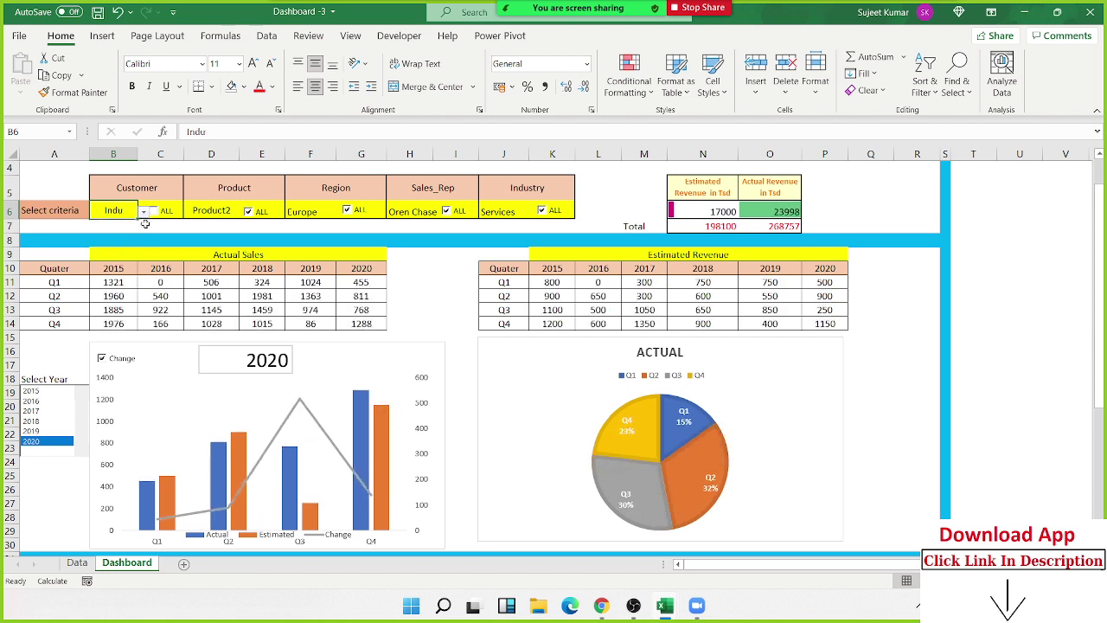
{"action": "left_click", "coordinate": [143, 213]}
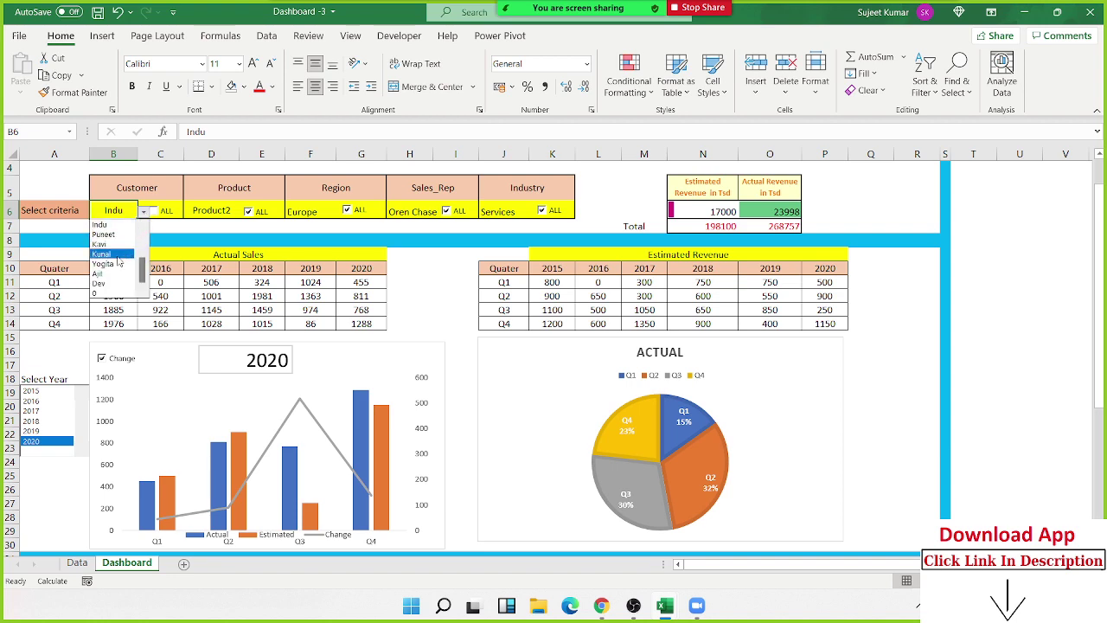
{"action": "left_click", "coordinate": [119, 261]}
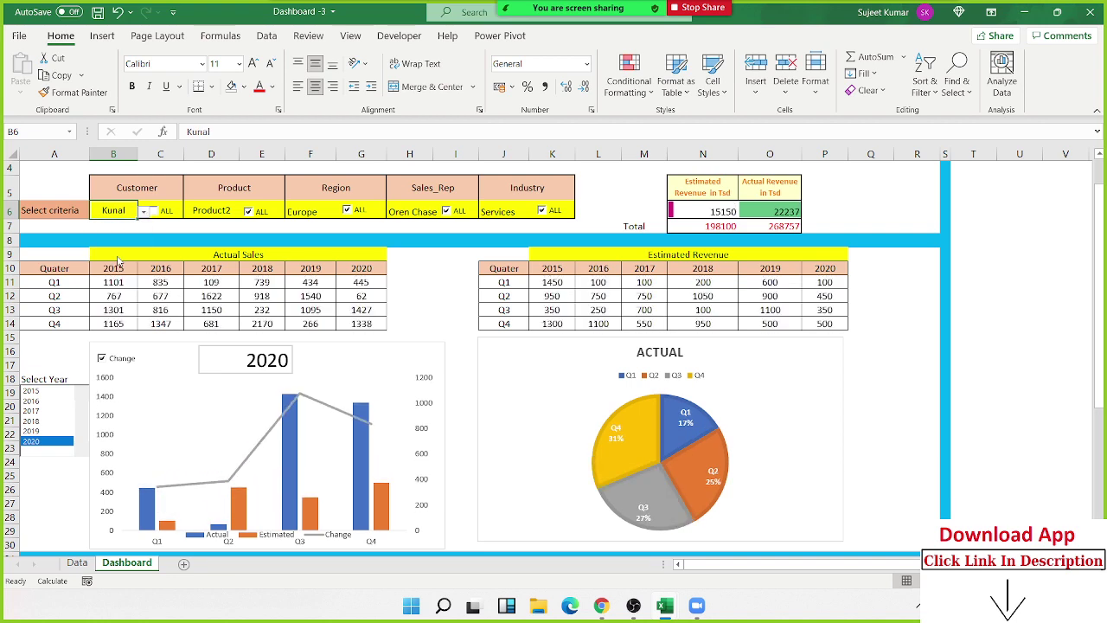
{"action": "left_click", "coordinate": [156, 213]}
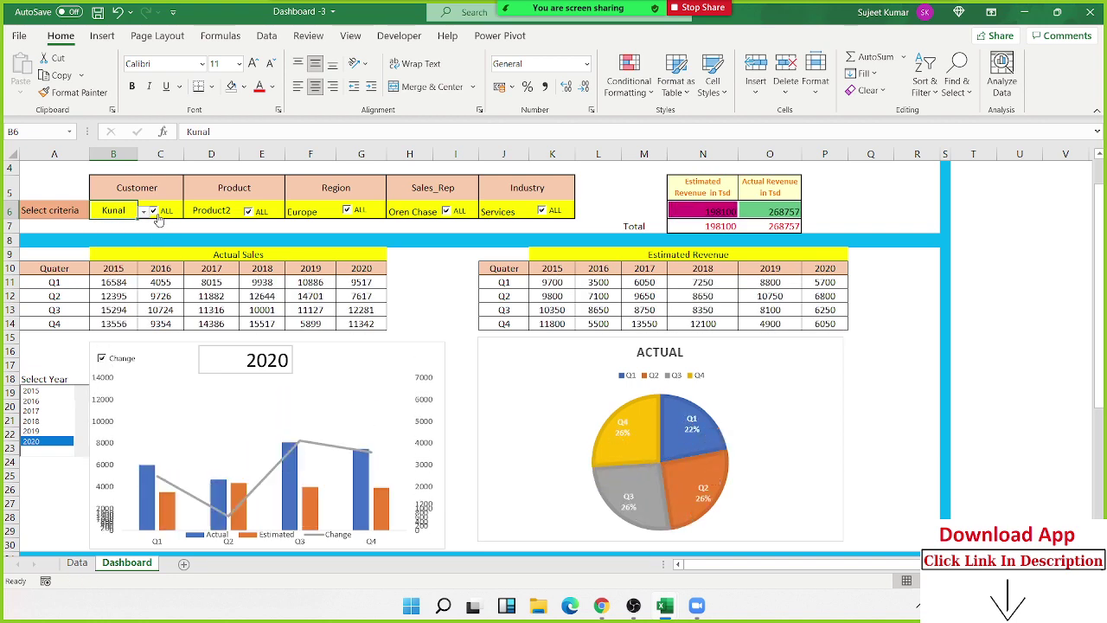
Keep all products included and set the Region filter in F6 to Europe
{"action": "left_click", "coordinate": [257, 214]}
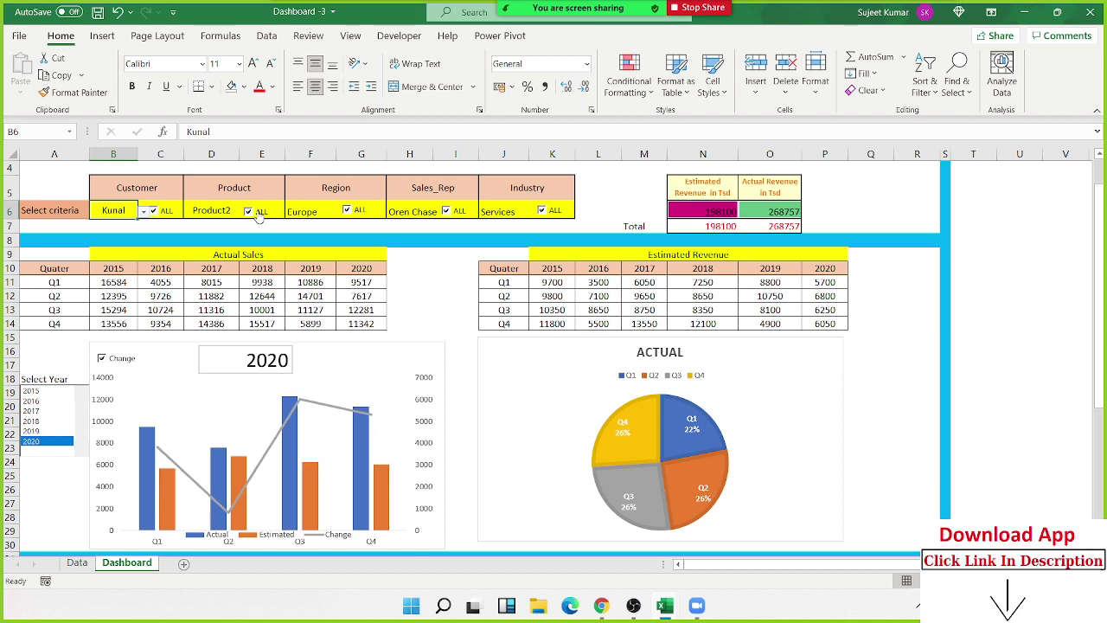
{"action": "left_click", "coordinate": [258, 214]}
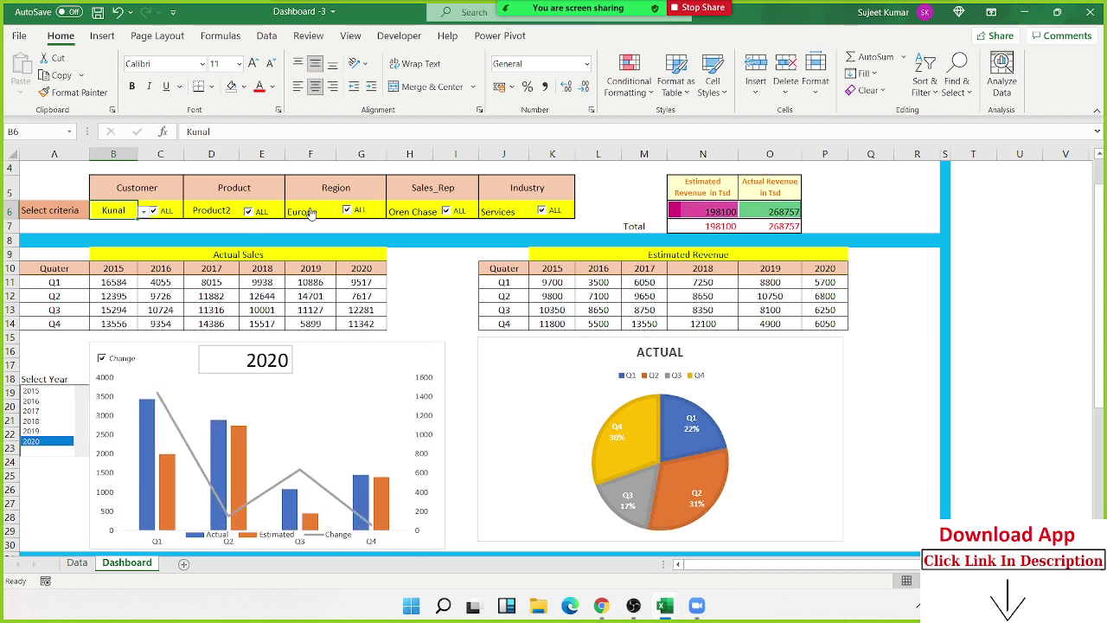
{"action": "left_click", "coordinate": [355, 213]}
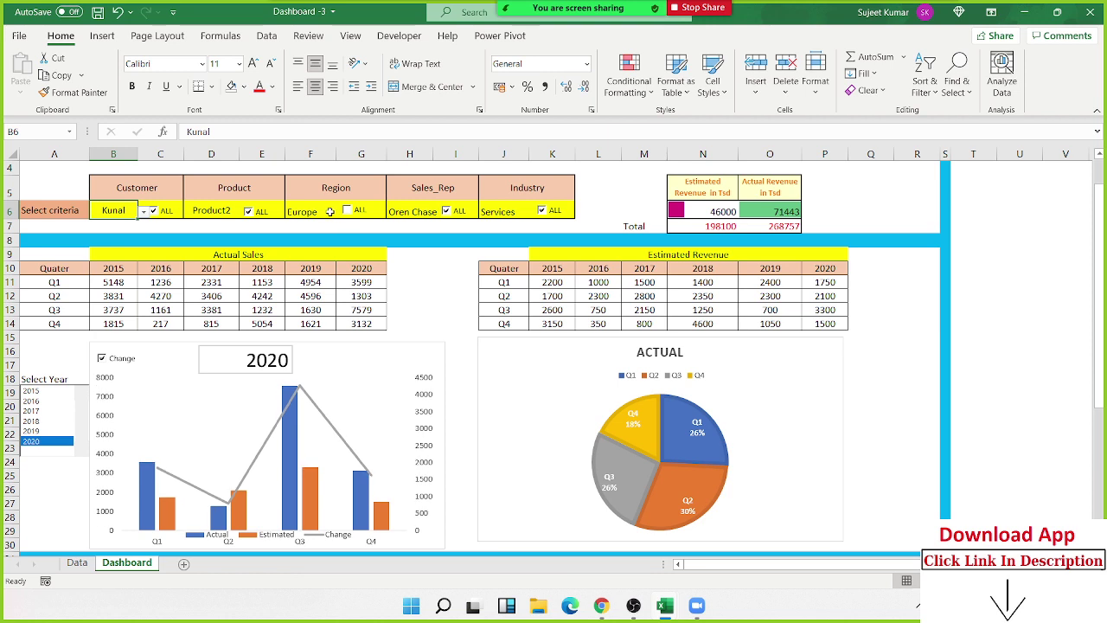
{"action": "left_click", "coordinate": [330, 211]}
{"action": "left_click", "coordinate": [342, 212]}
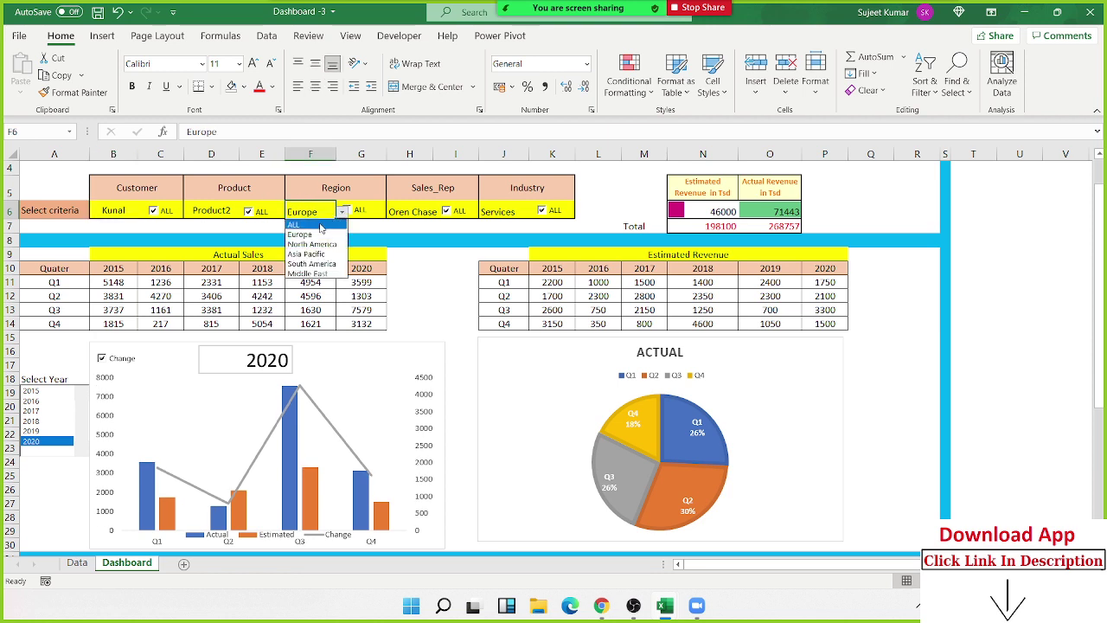
{"action": "left_click", "coordinate": [323, 225]}
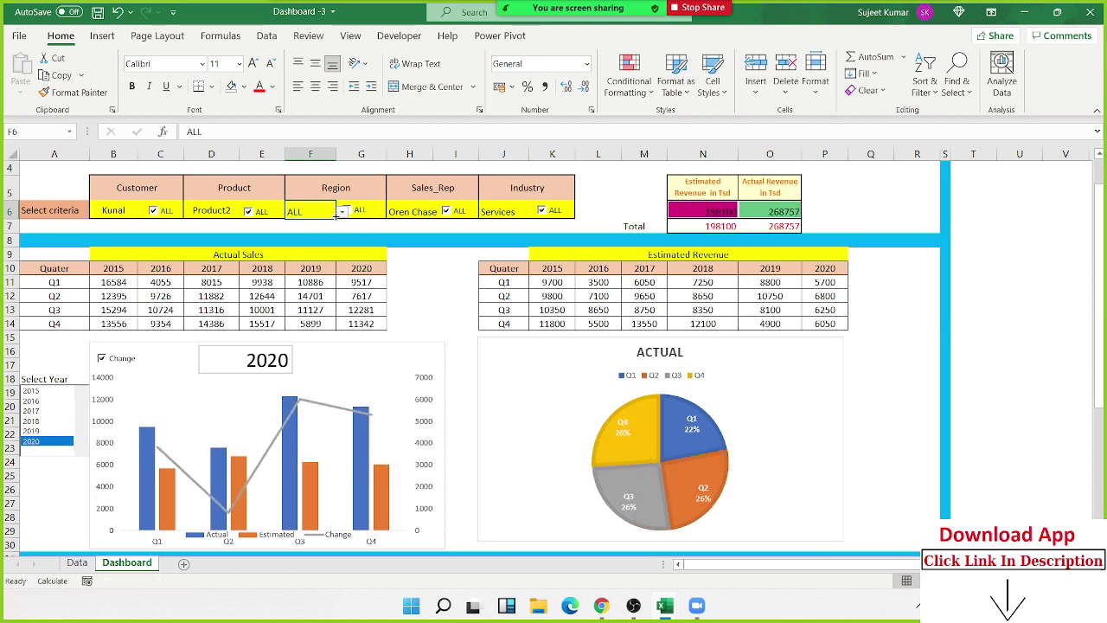
{"action": "left_click", "coordinate": [343, 212]}
{"action": "left_click", "coordinate": [327, 234]}
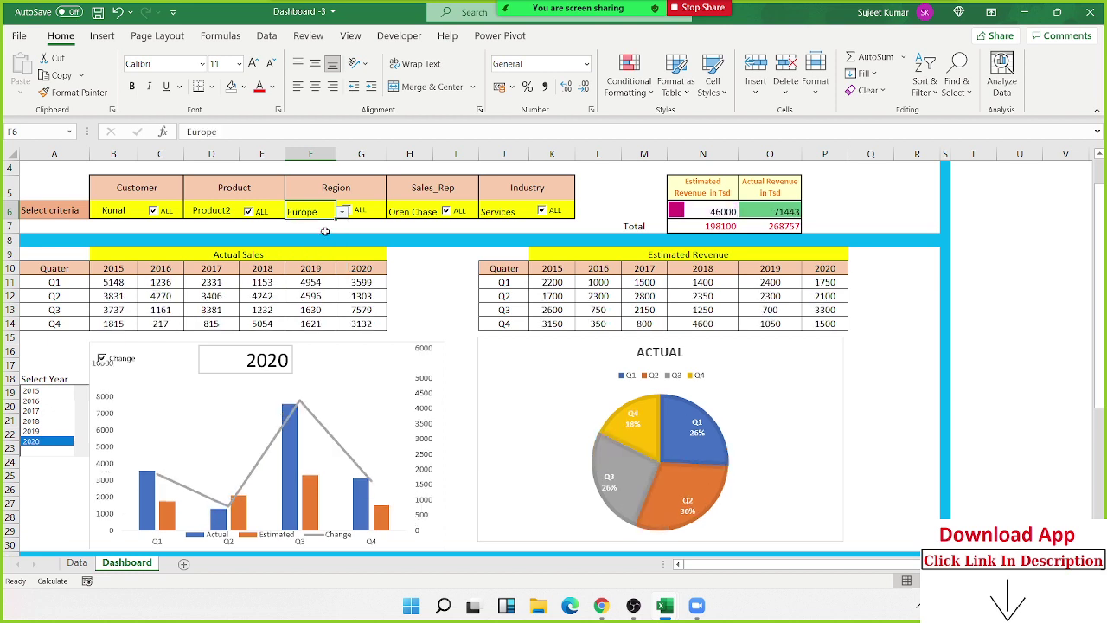
Inspect the formula in H8, select F7, and close the dashboard workbook
{"action": "left_click", "coordinate": [391, 243]}
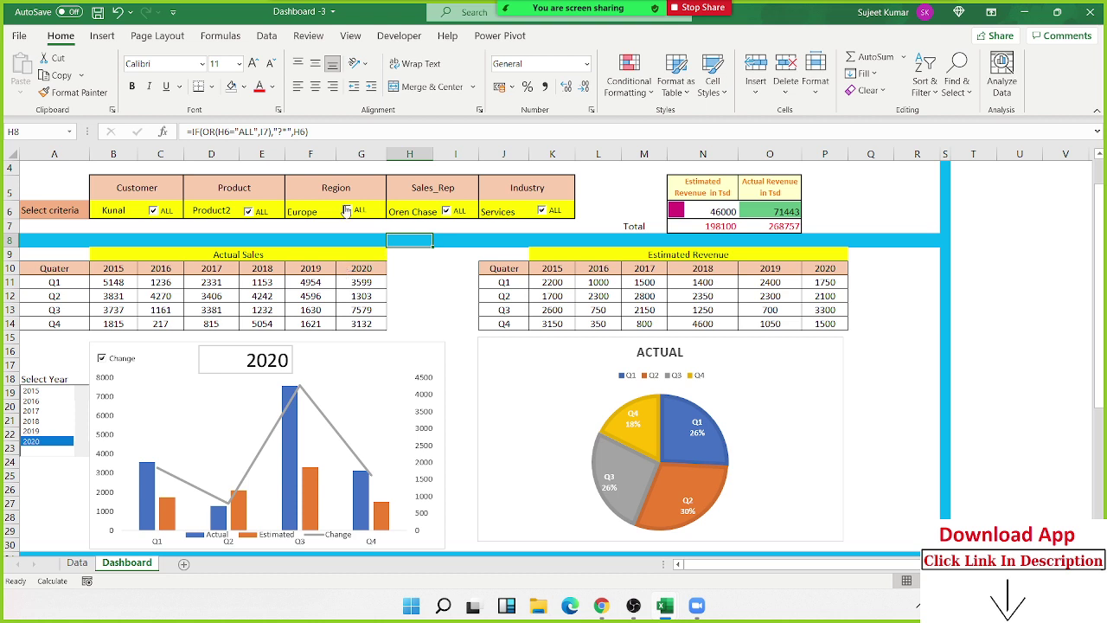
{"action": "left_click", "coordinate": [306, 224]}
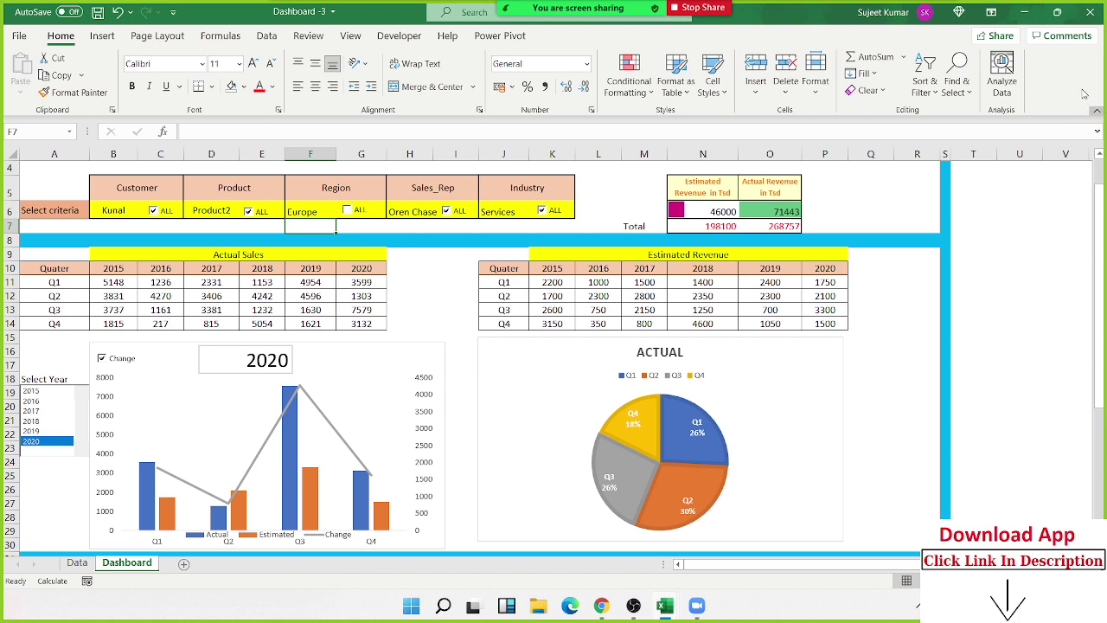
{"action": "left_click", "coordinate": [1092, 12]}
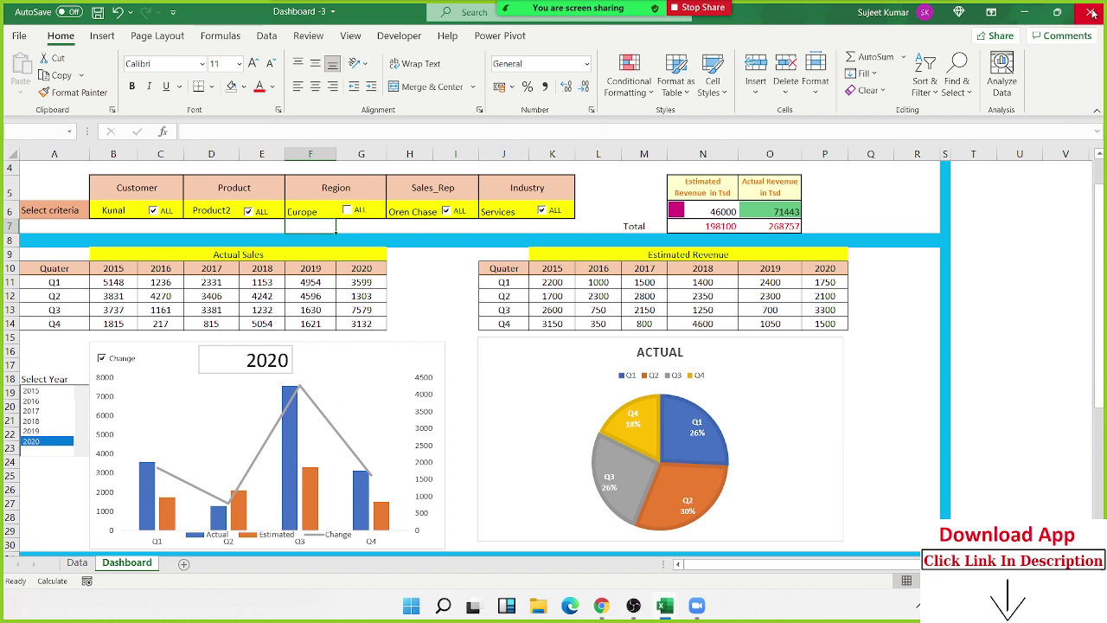
Discard the dashboard changes, select 'Sharing' in Book1 cell C5, then show the desktop
{"action": "left_click", "coordinate": [558, 316]}
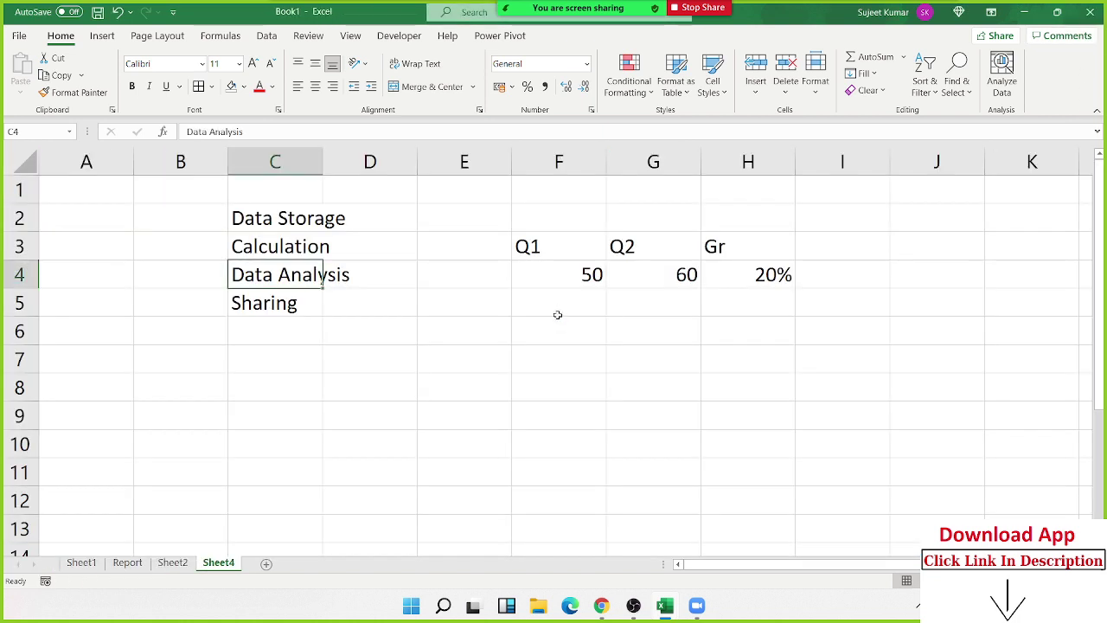
{"action": "left_click", "coordinate": [244, 309]}
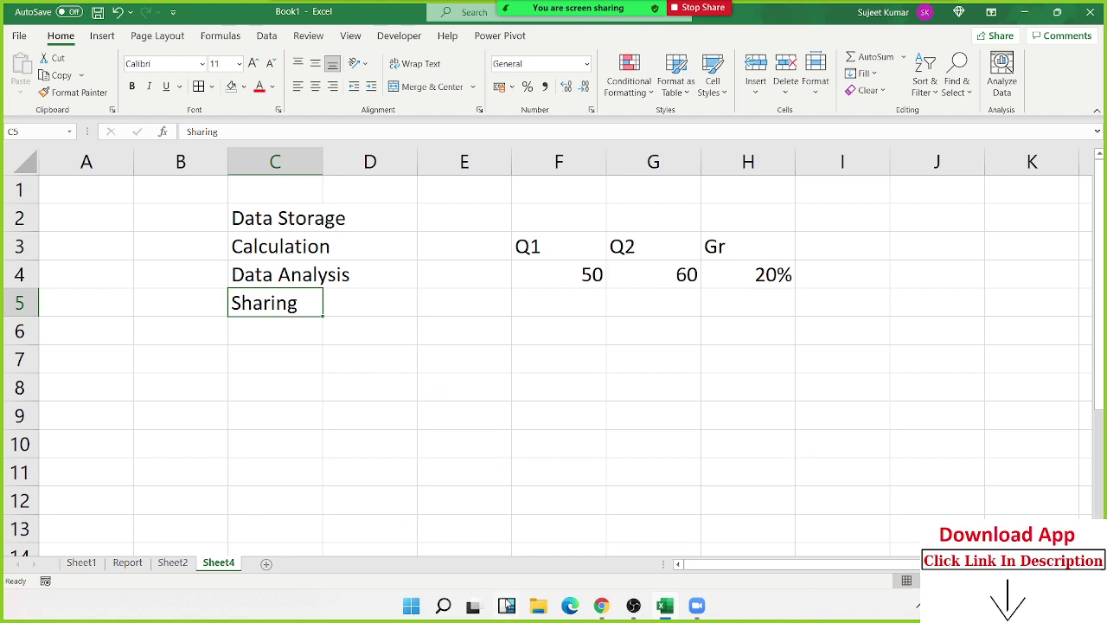
{"action": "key", "text": "super+d"}
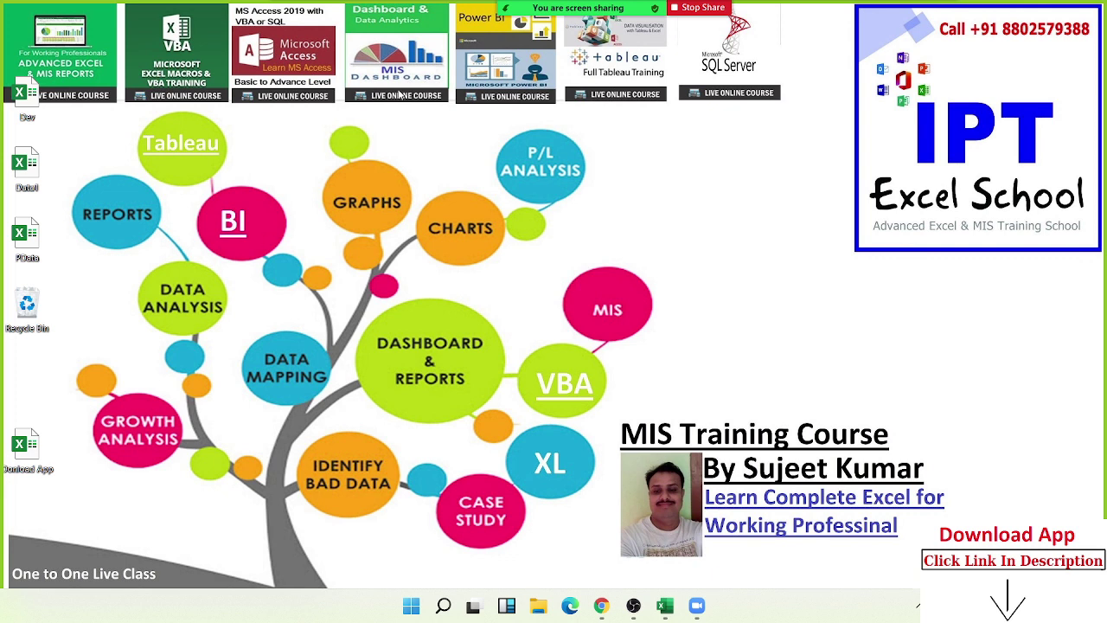
{"action": "left_click_drag", "start_coordinate": [443, 9], "coordinate": [510, 126]}
{"action": "left_click_drag", "start_coordinate": [212, 201], "coordinate": [248, 272]}
{"action": "left_click", "coordinate": [601, 608]}
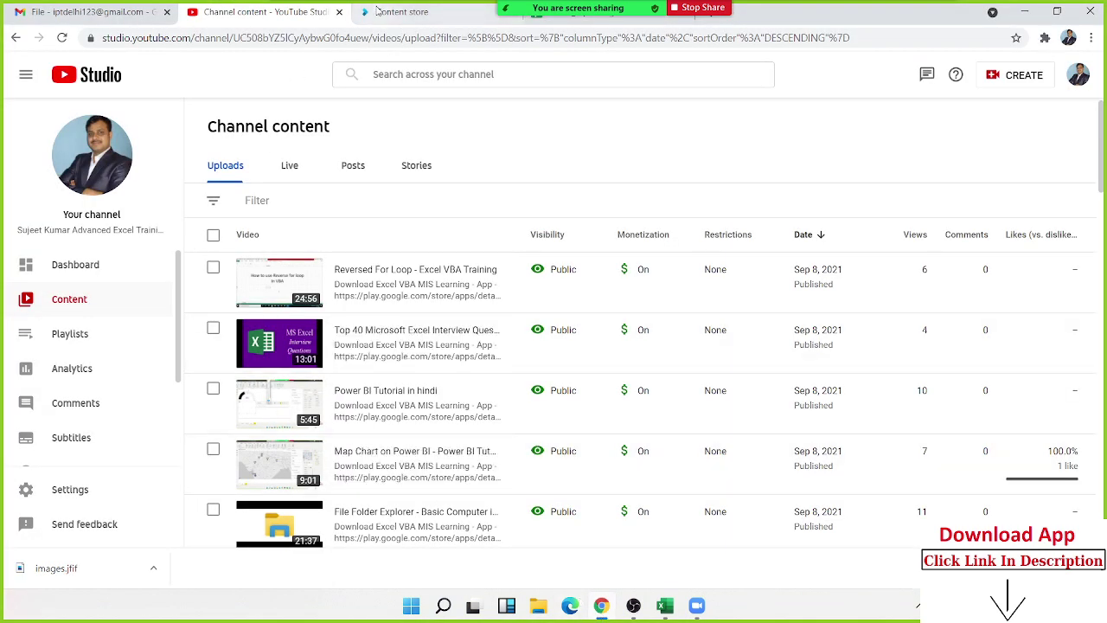
{"action": "left_click", "coordinate": [59, 7]}
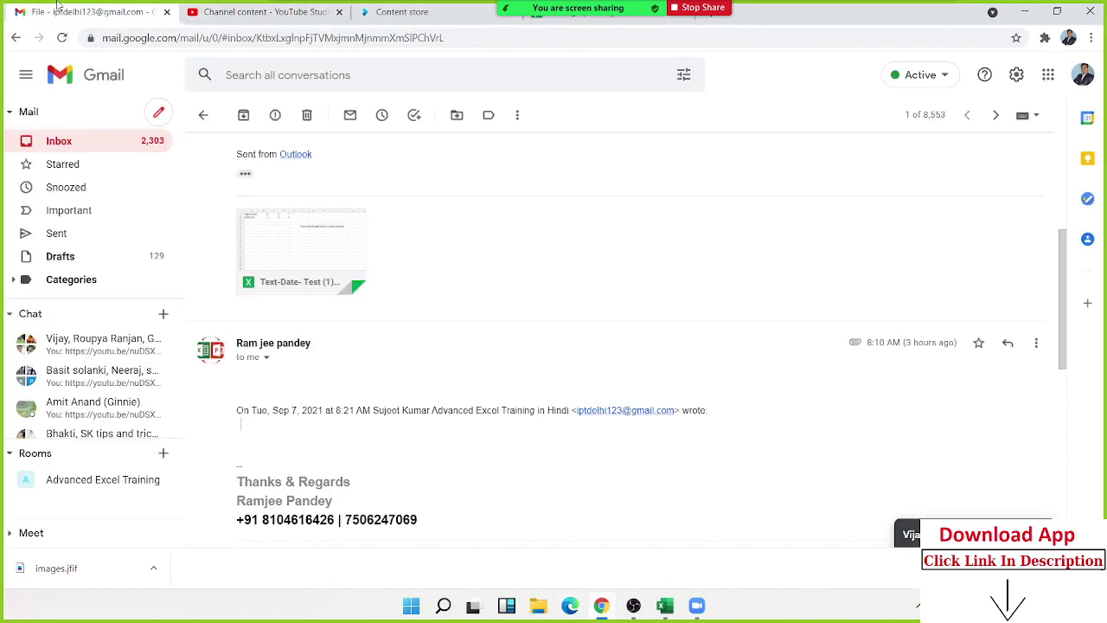
{"action": "left_click", "coordinate": [287, 235]}
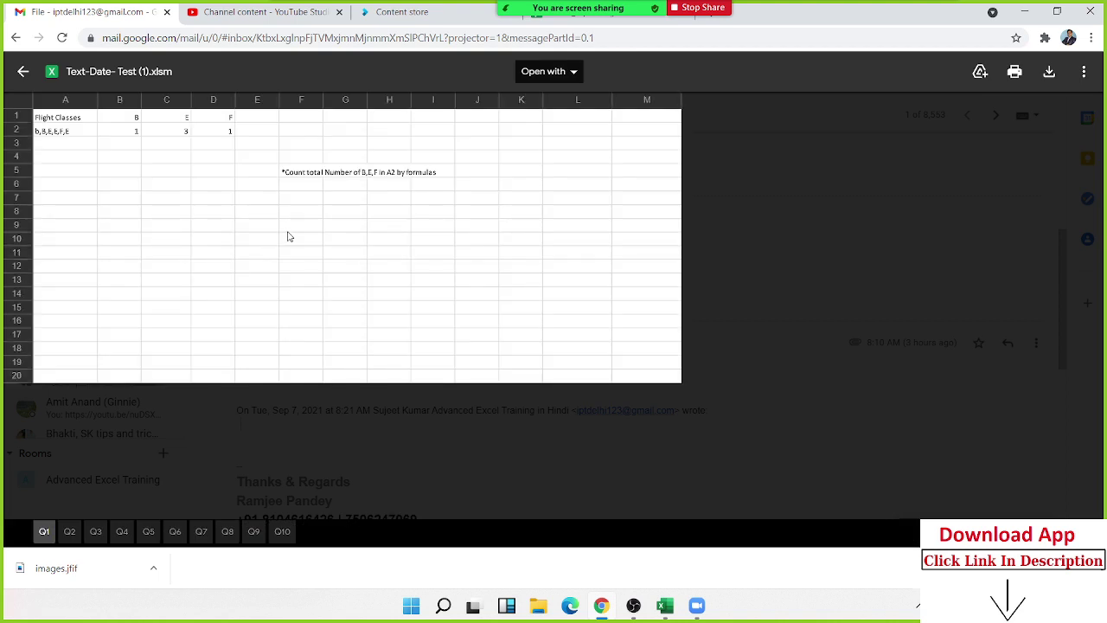
{"action": "left_click", "coordinate": [71, 533]}
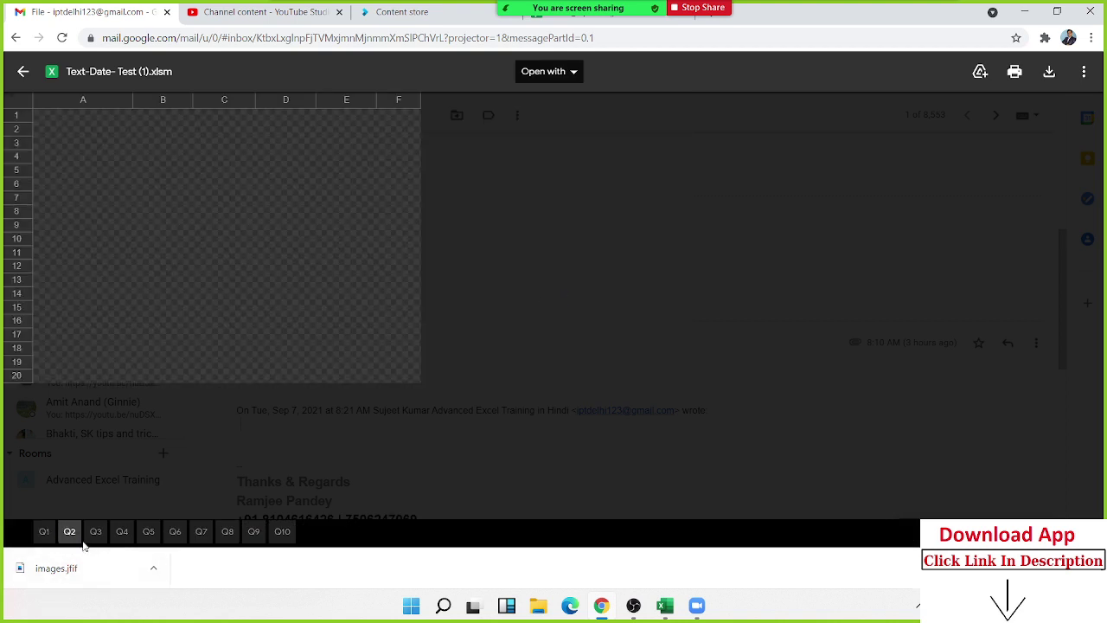
{"action": "left_click", "coordinate": [95, 532]}
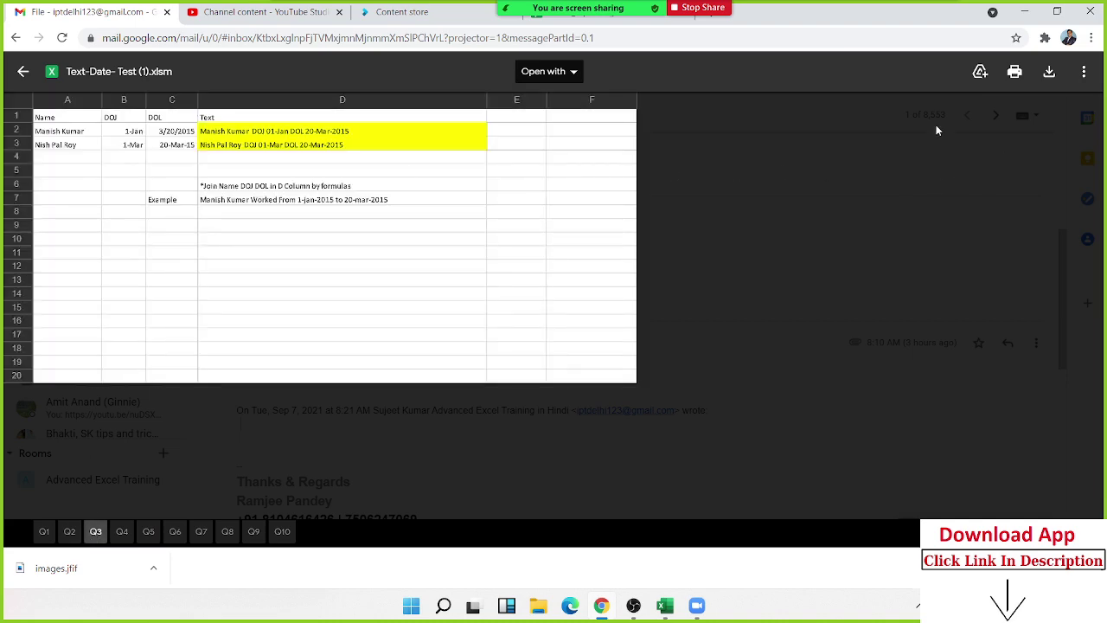
{"action": "left_click", "coordinate": [25, 78]}
Minimise the browser, switch back to the Book1 workbook, and select empty cell F8
{"action": "left_click", "coordinate": [1013, 14]}
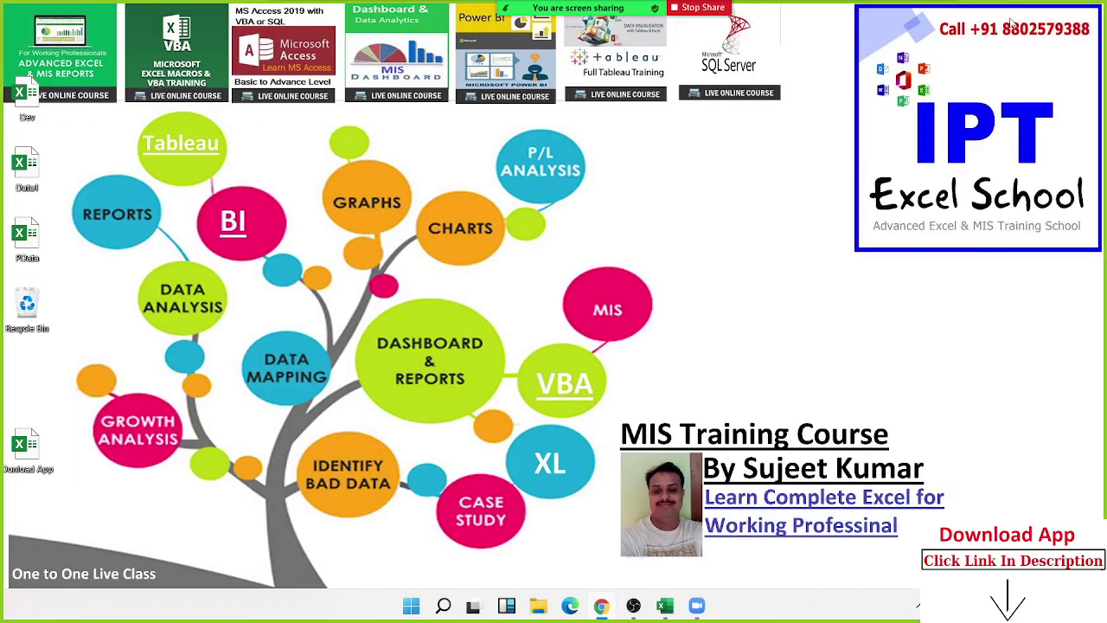
{"action": "key", "text": "super+Tab"}
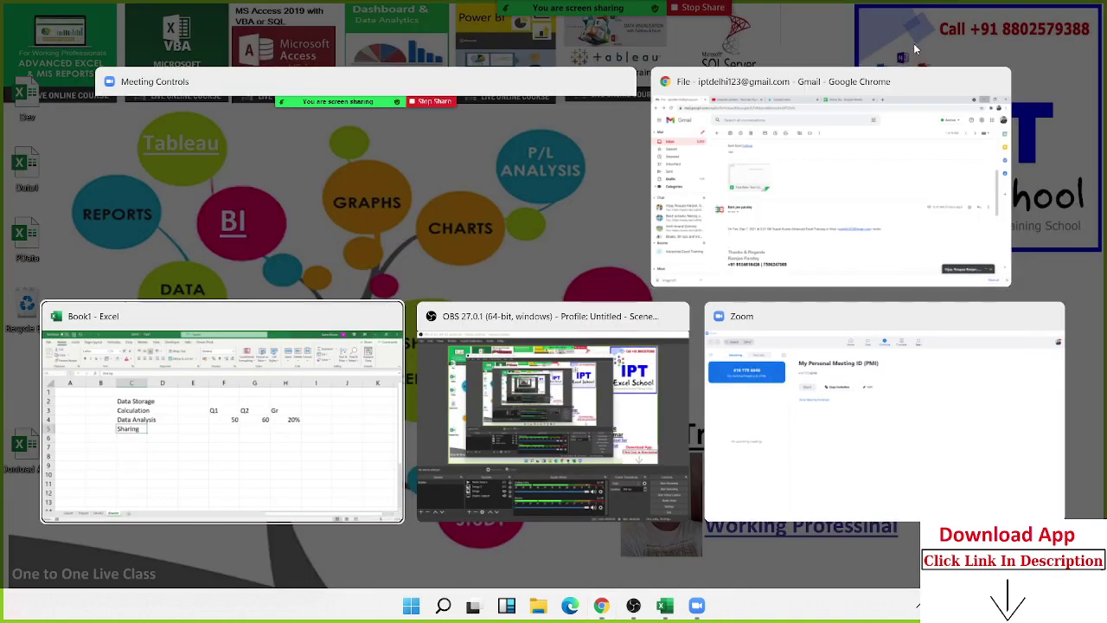
{"action": "key", "text": "Return"}
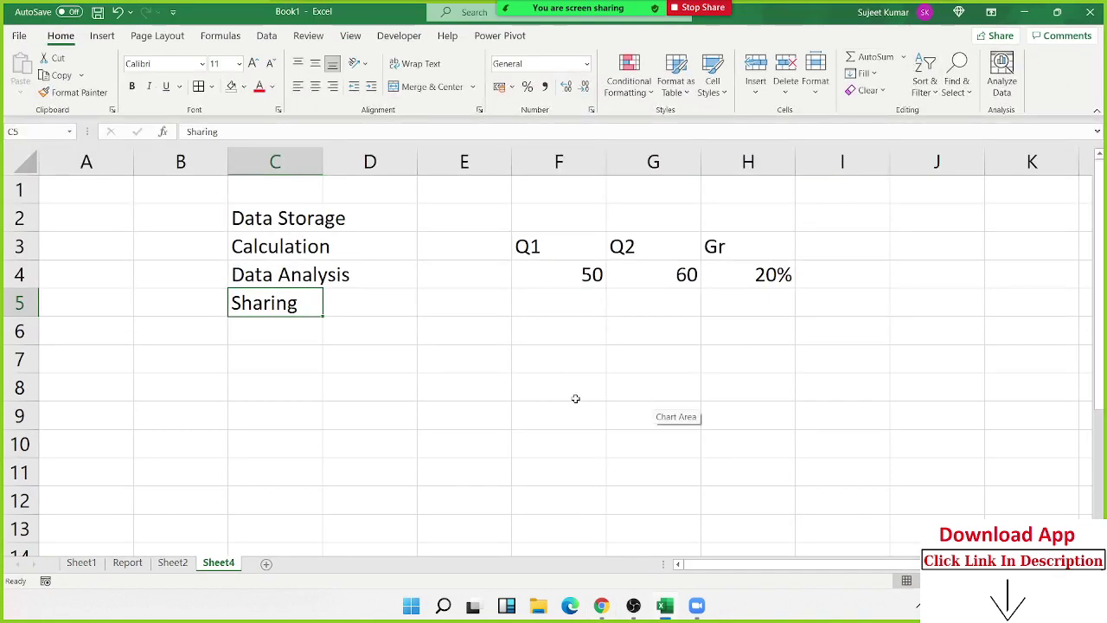
{"action": "left_click", "coordinate": [575, 399]}
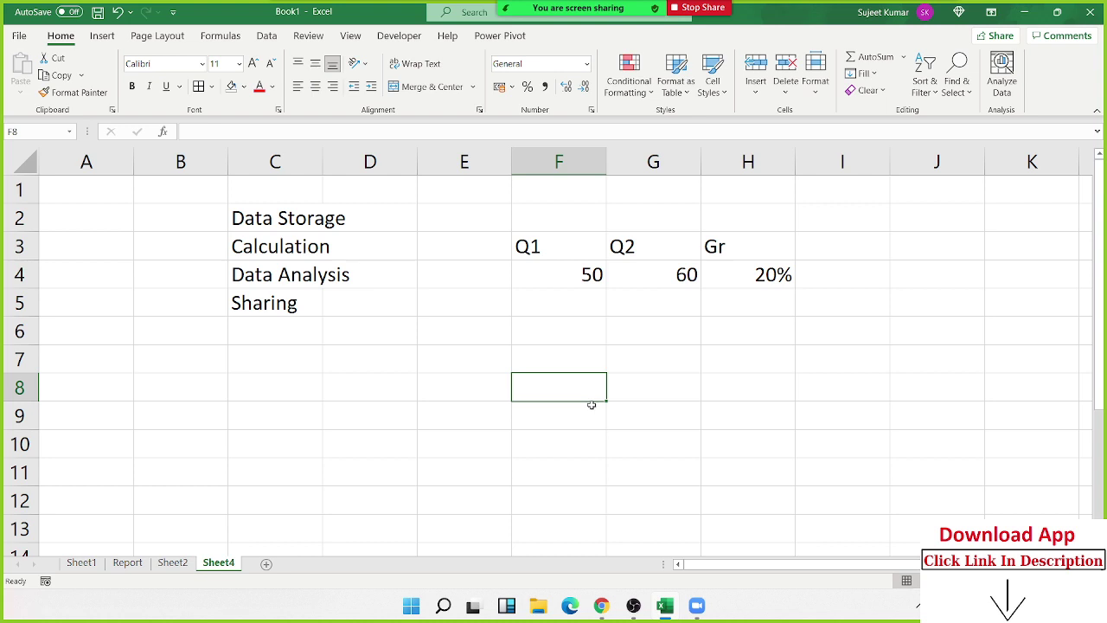